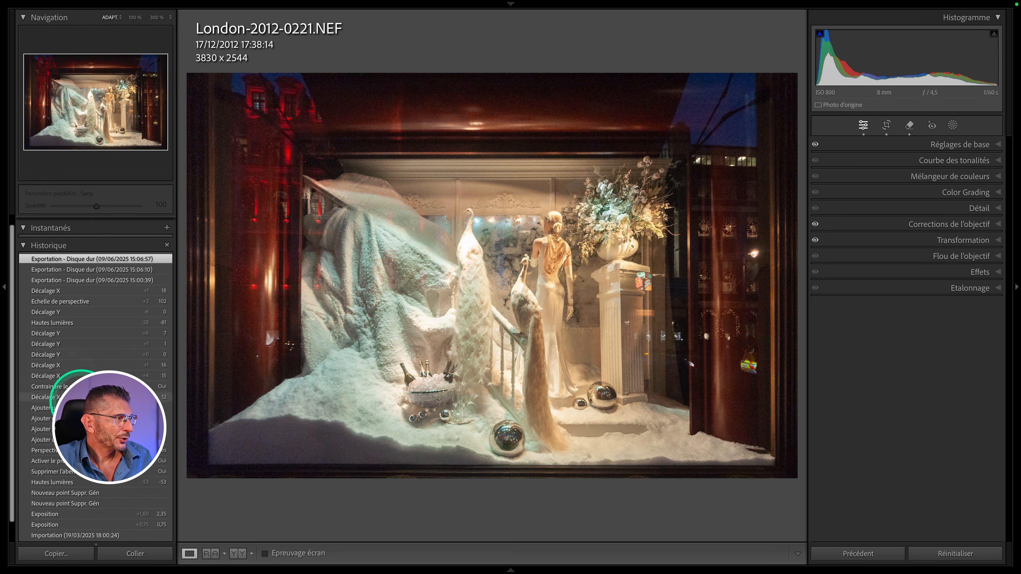
- Step through earlier history states of the photo, ending on the latest Décalage X state
left_click(65, 504)
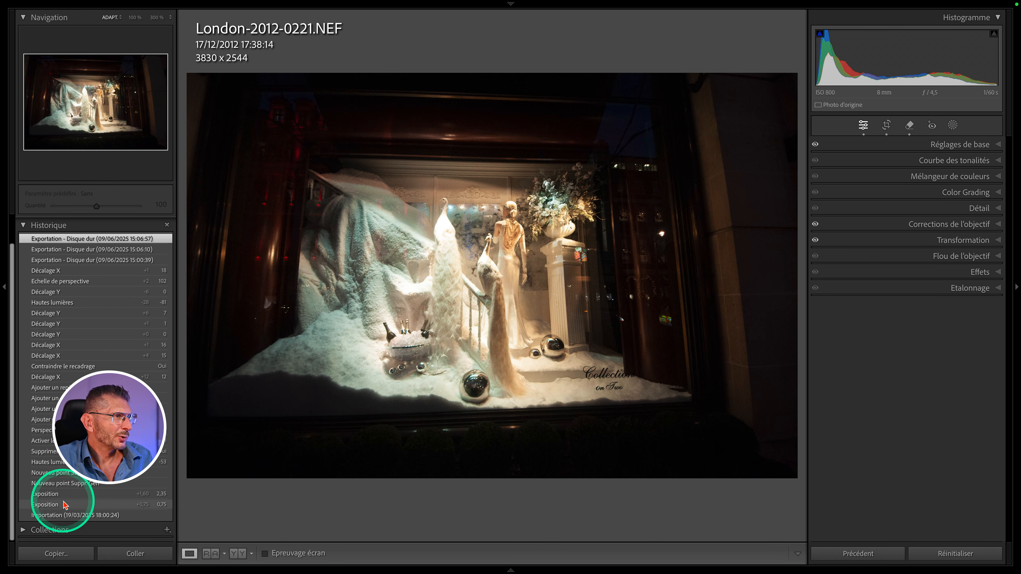
left_click(64, 496)
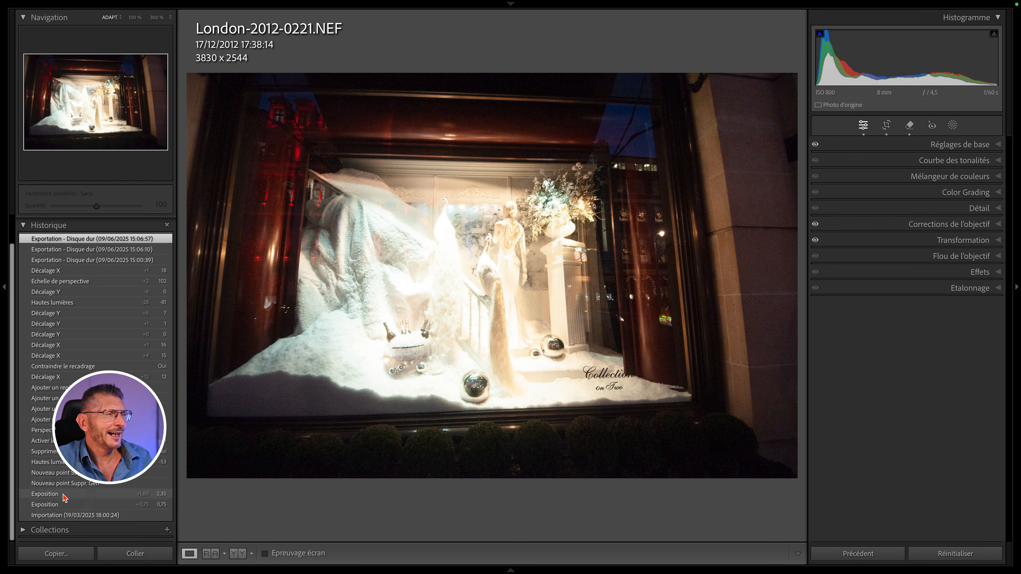
left_click(64, 495)
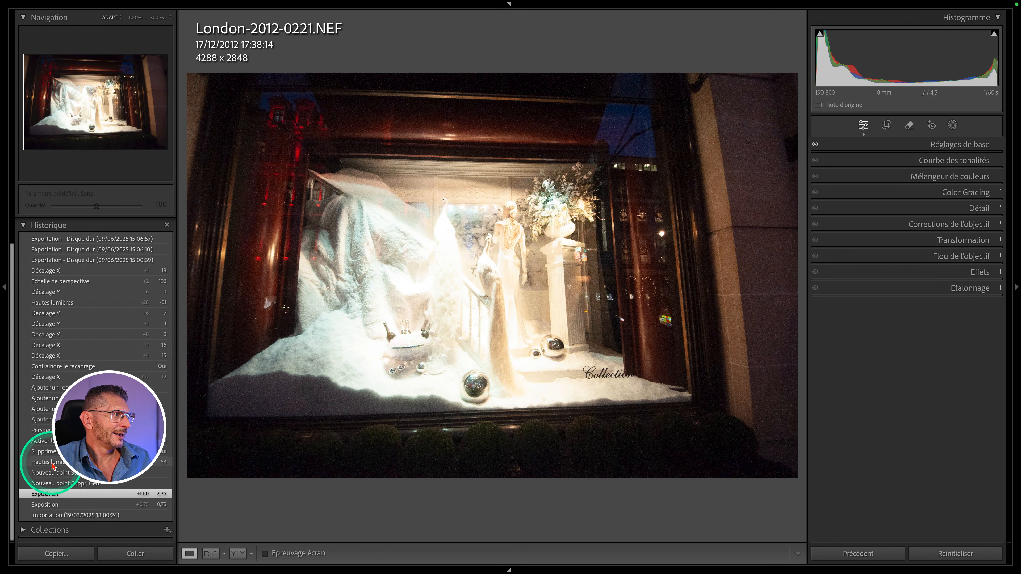
scroll(49, 425, "up", 1)
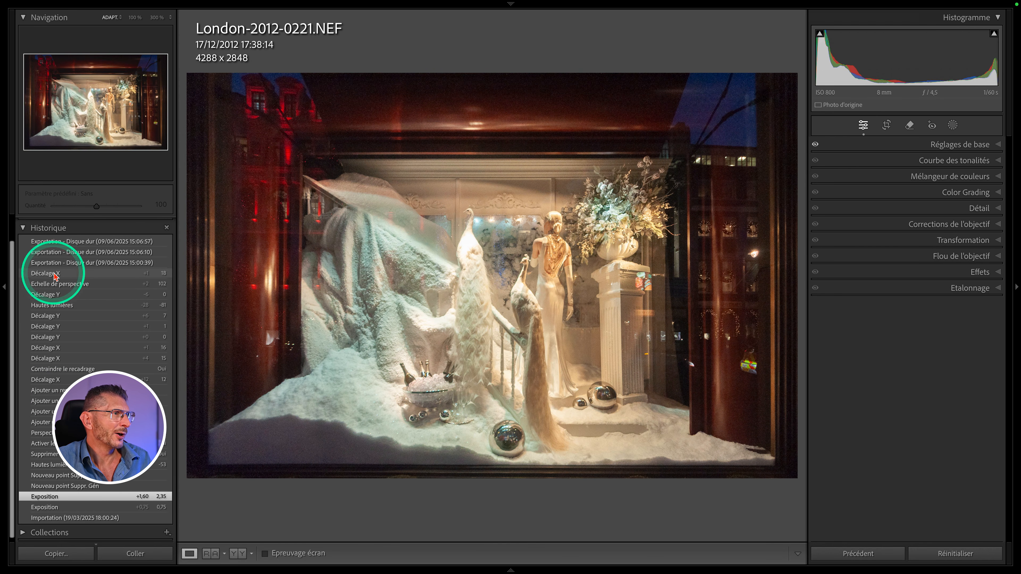
left_click(55, 274)
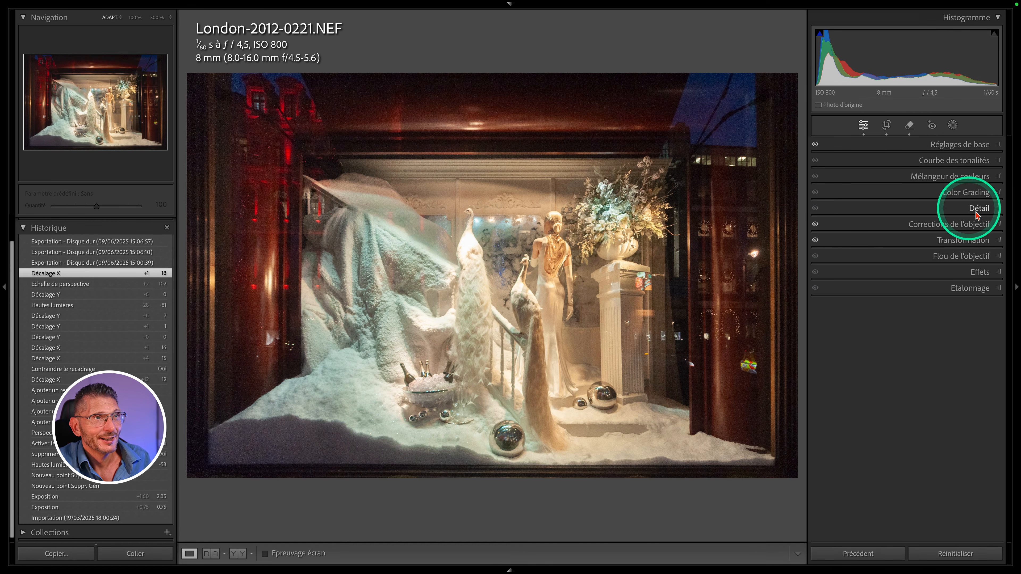
- Open the Détail panel and launch AI noise reduction for the photo
left_click(976, 210)
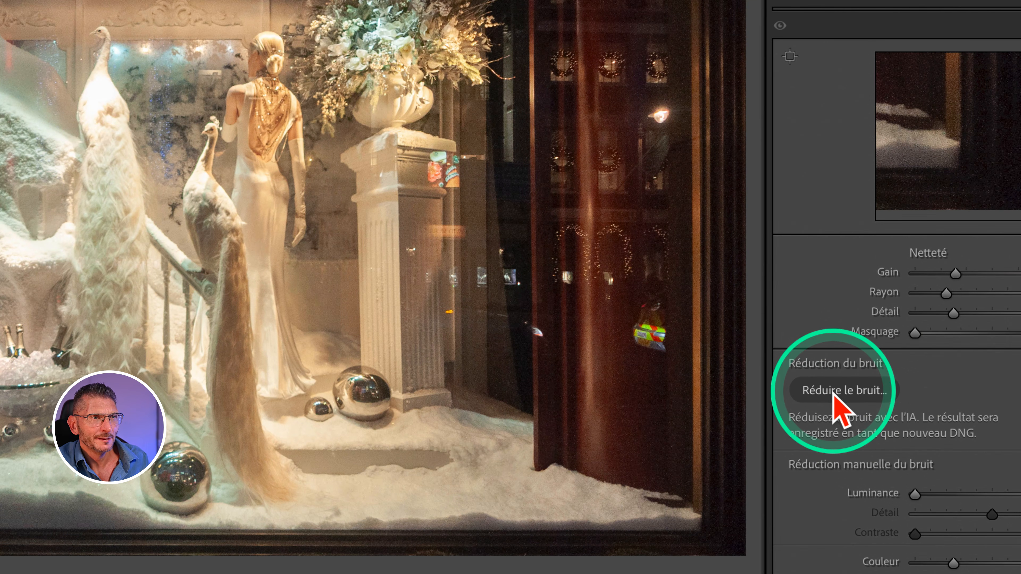
left_click(843, 396)
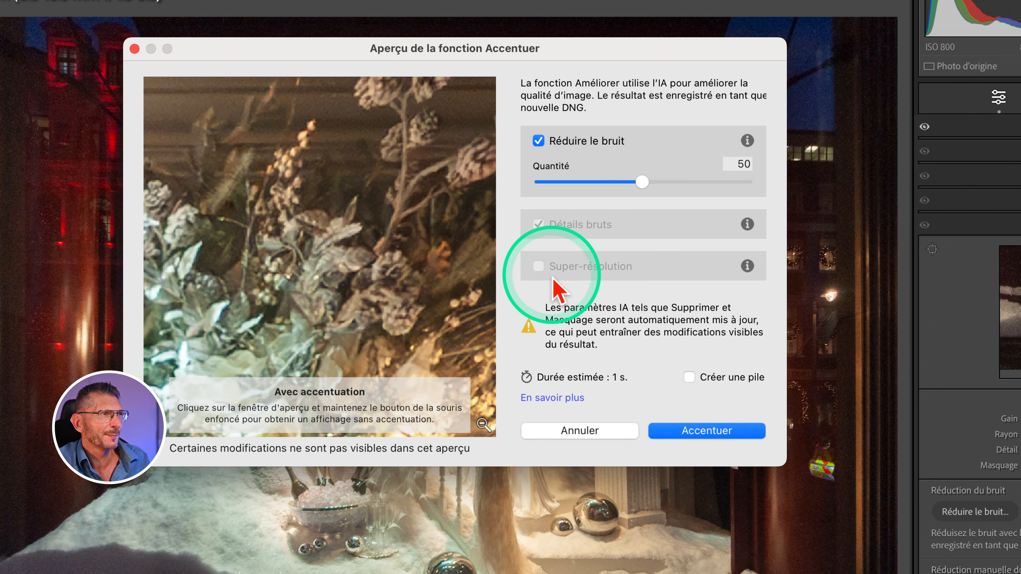
- Try the Détails bruts and Super-résolution options, returning to Réduire le bruit at amount 50
left_click(538, 141)
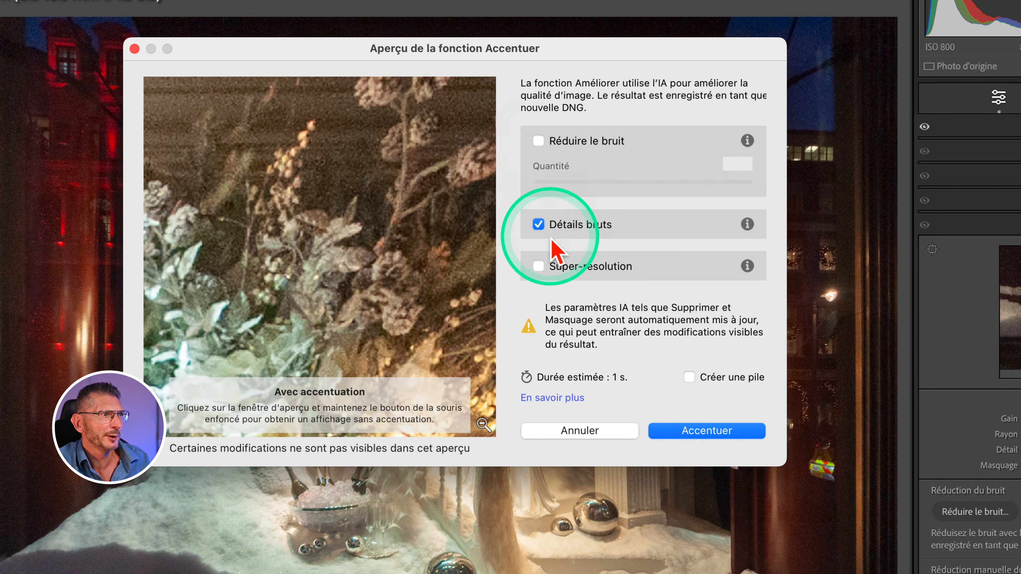
left_click(539, 266)
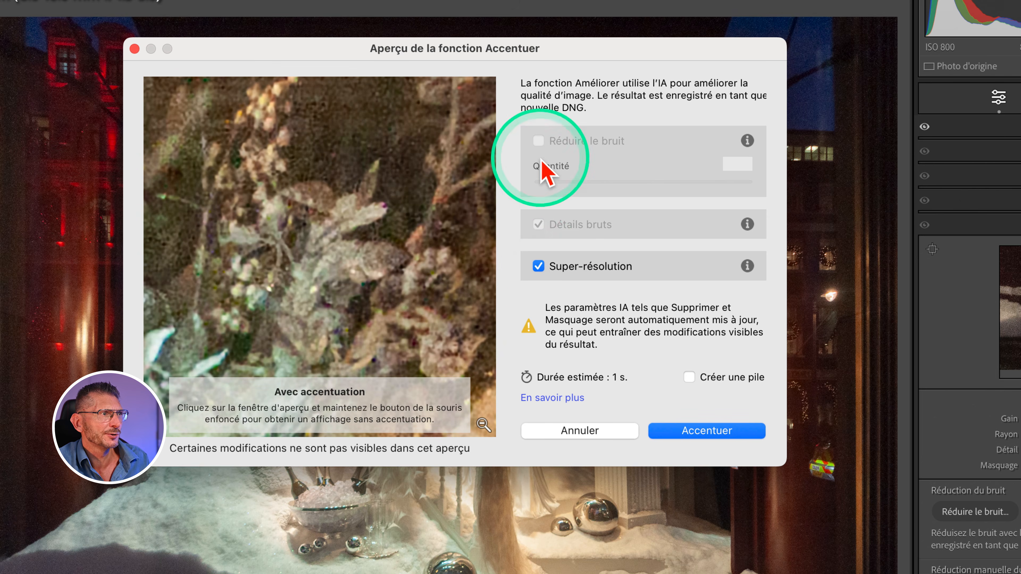
left_click(538, 266)
left_click(539, 140)
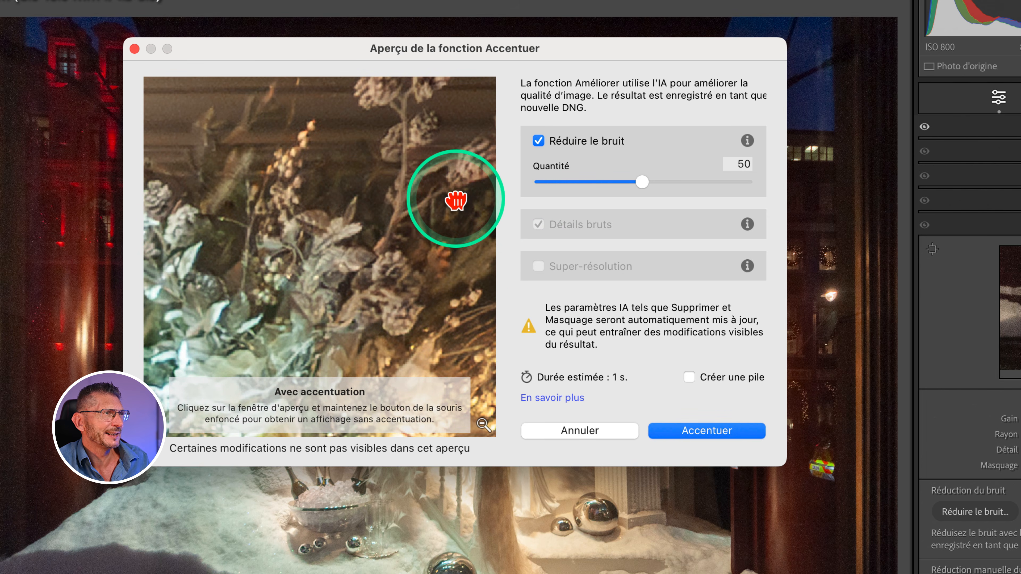
- Zoom into the enhancement preview and pan to a dark area to inspect the noise
left_click(484, 424)
left_click(454, 165)
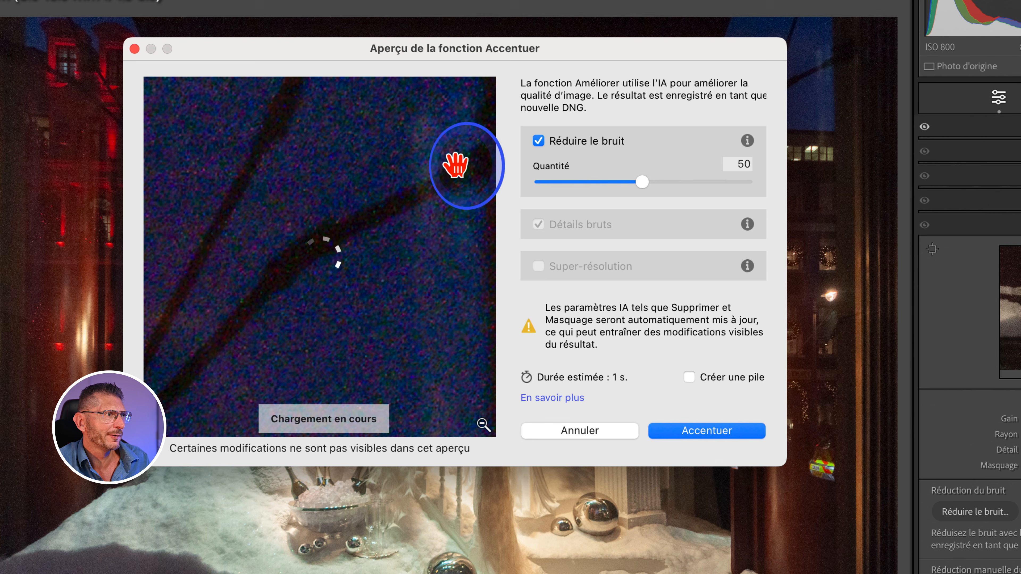
left_click_drag(456, 224, 267, 183)
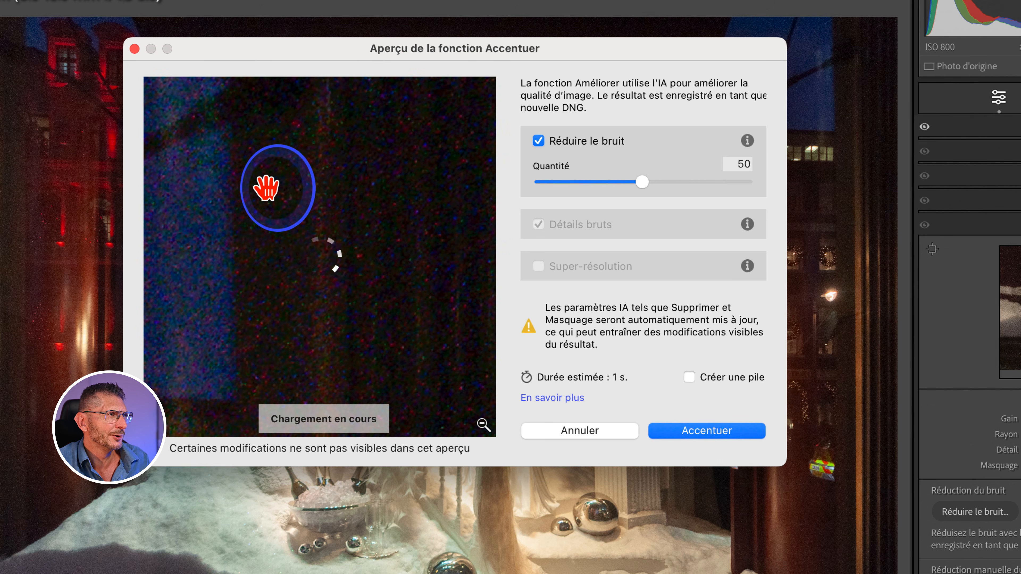
left_click_drag(338, 220, 338, 220)
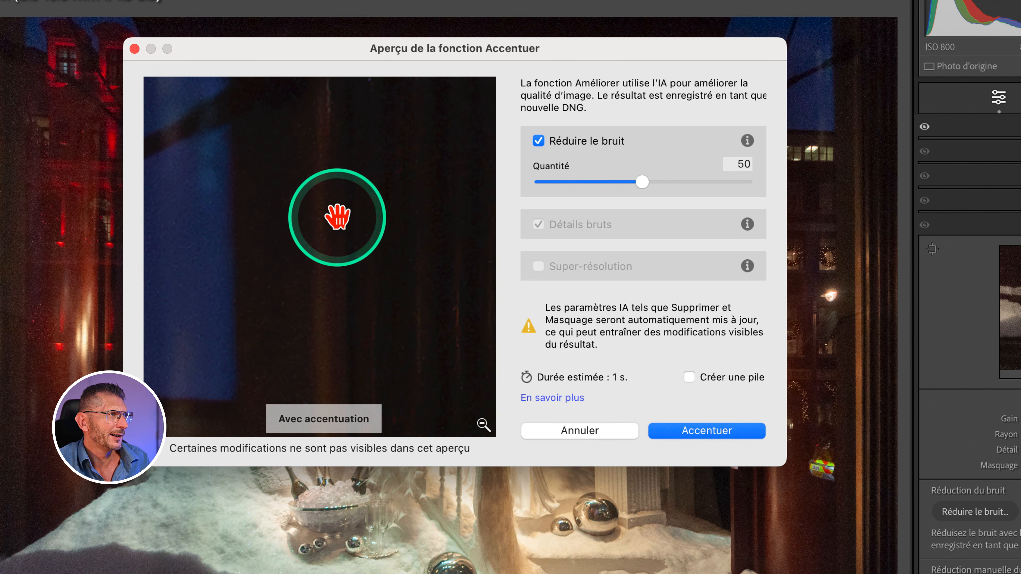
- Enable stack creation and run the noise reduction enhancement
left_click(706, 380)
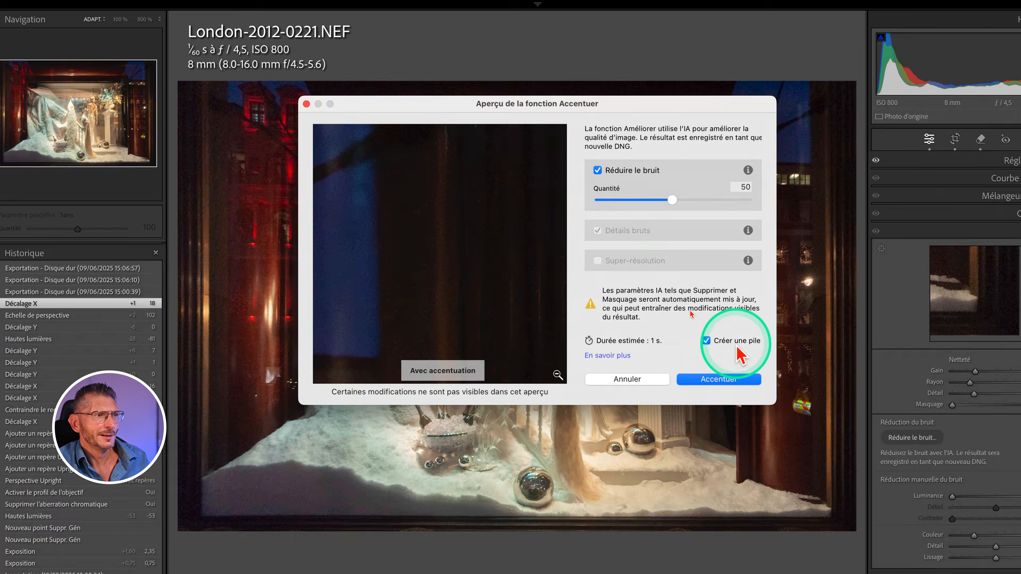
left_click(689, 479)
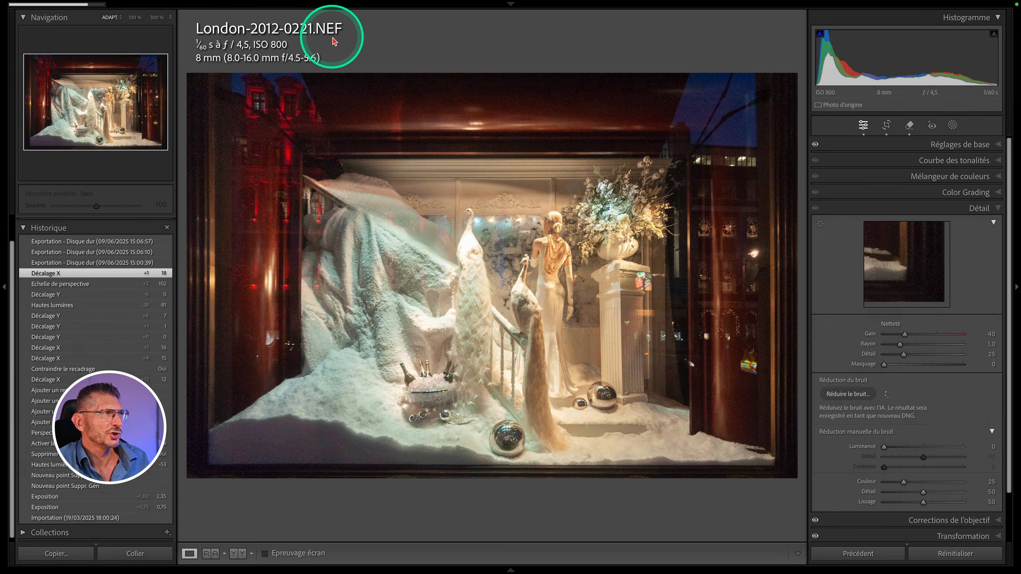
- Open the enhanced DNG and zoom in to inspect the dark sky areas for noise
key("Right")
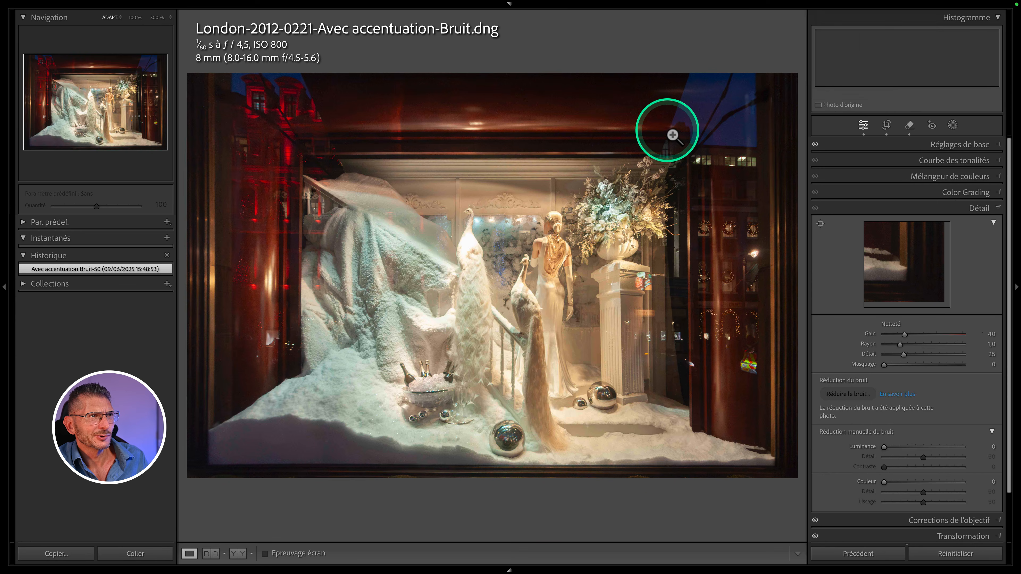
left_click(1020, 172)
left_click_drag(385, 239, 522, 260)
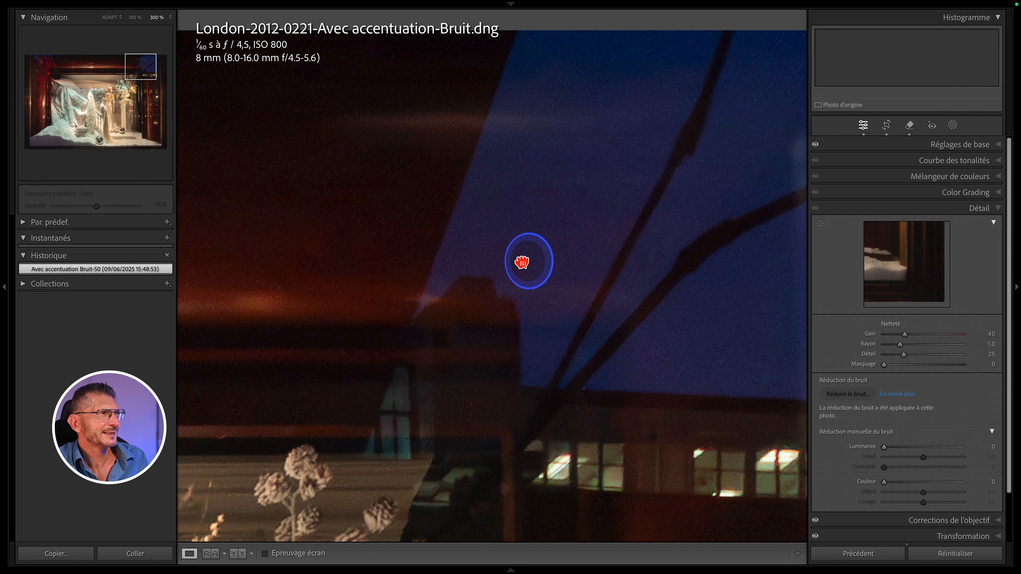
left_click_drag(419, 279, 571, 209)
left_click(440, 283)
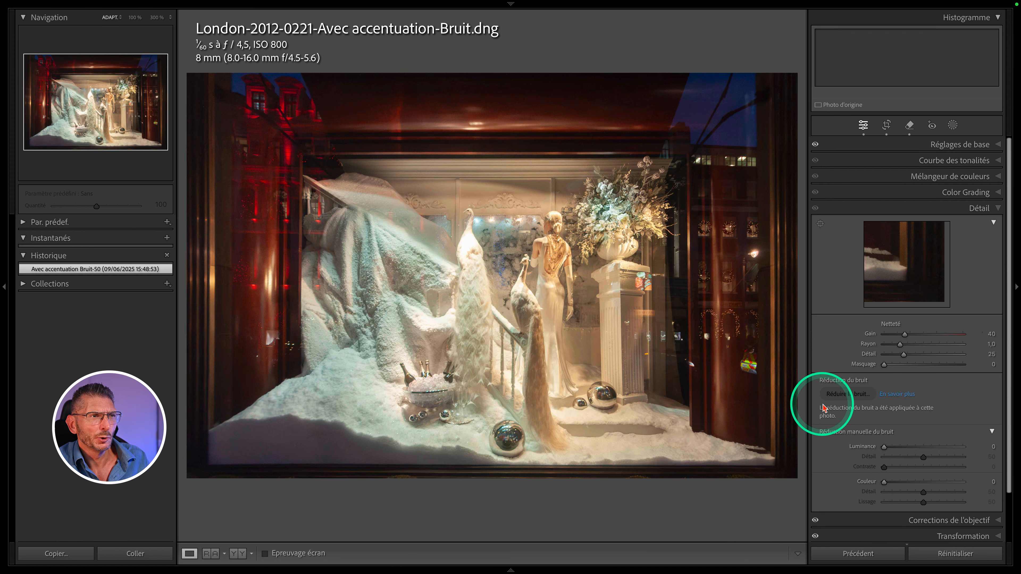
- Try to apply Accentuer again to the enhanced DNG
right_click(61, 136)
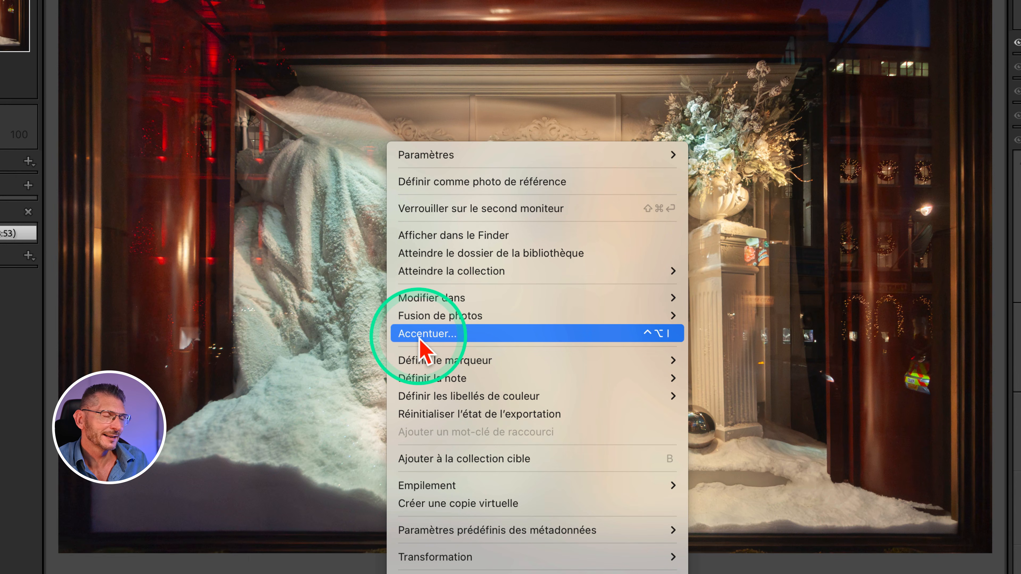
left_click(419, 339)
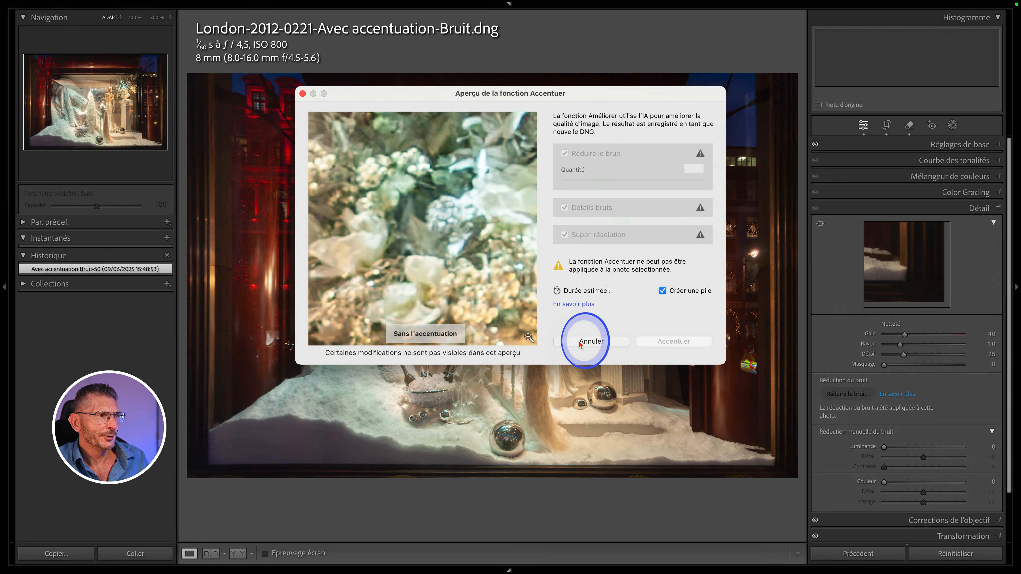
left_click(580, 343)
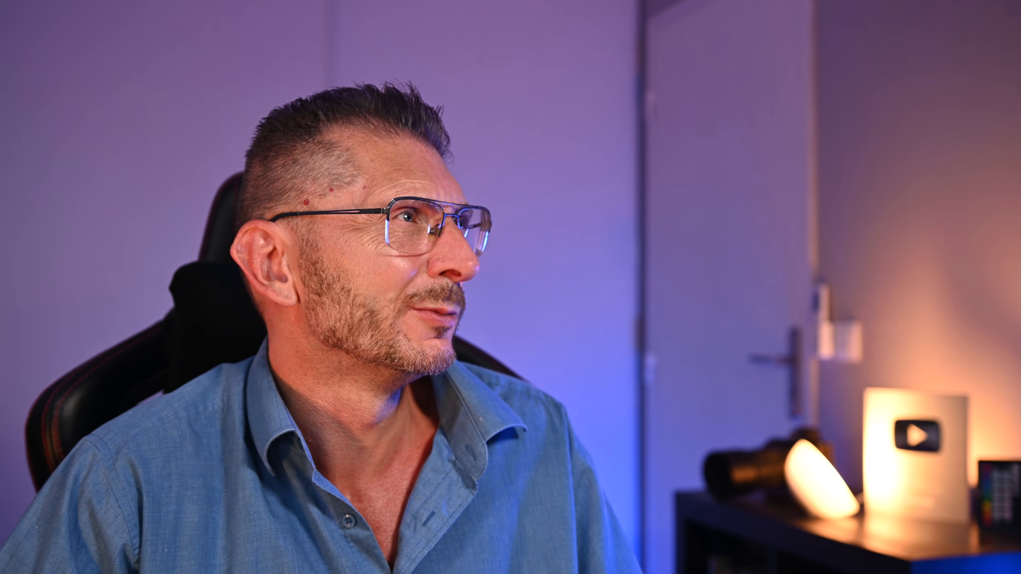
- Export the DNG as an uncompressed 16-bit ProPhoto RVB TIFF into the EXPORT TIFF subfolder
left_click(113, 6)
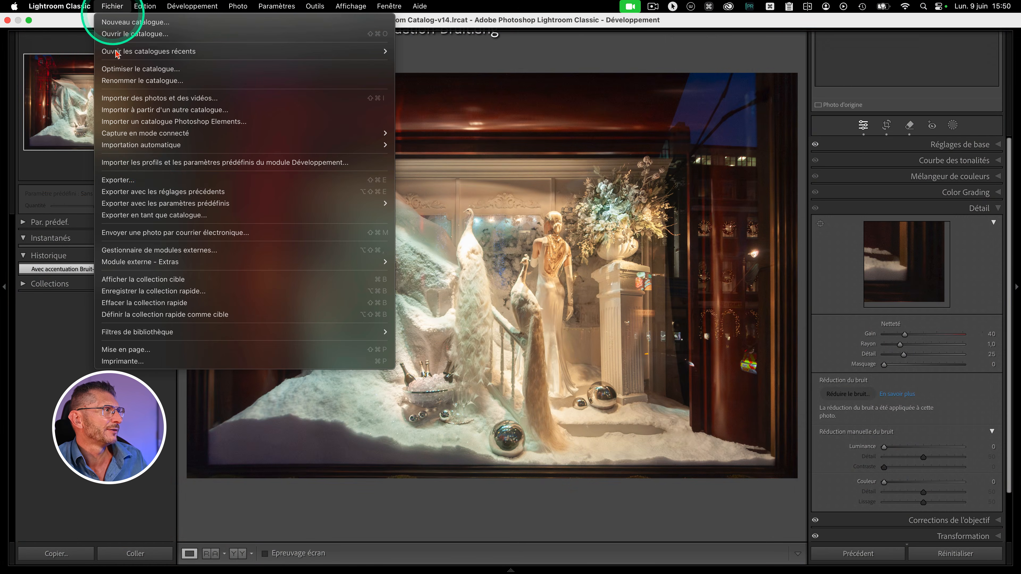
left_click(133, 180)
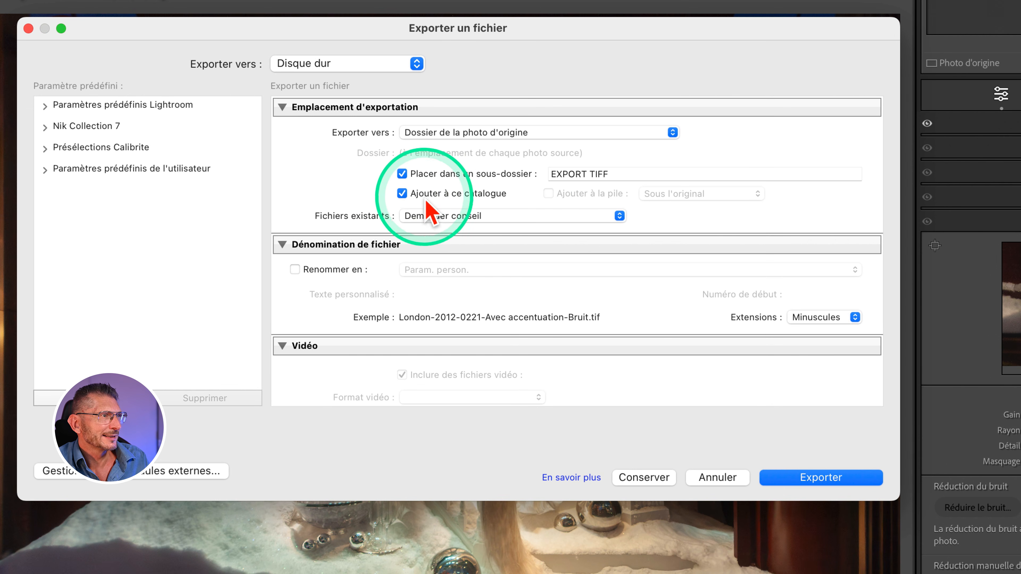
scroll(490, 213, "down", 5)
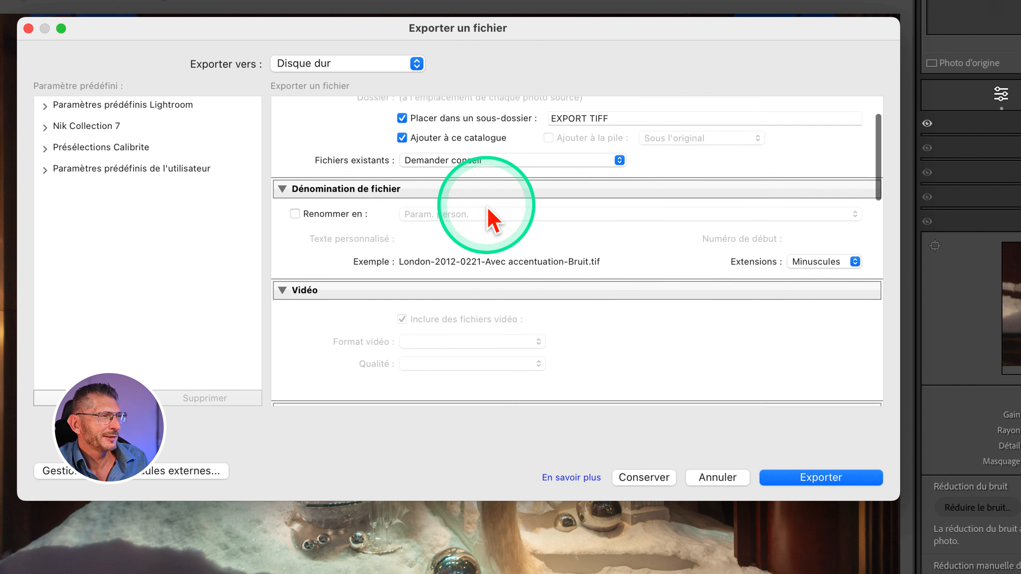
scroll(453, 237, "down", 8)
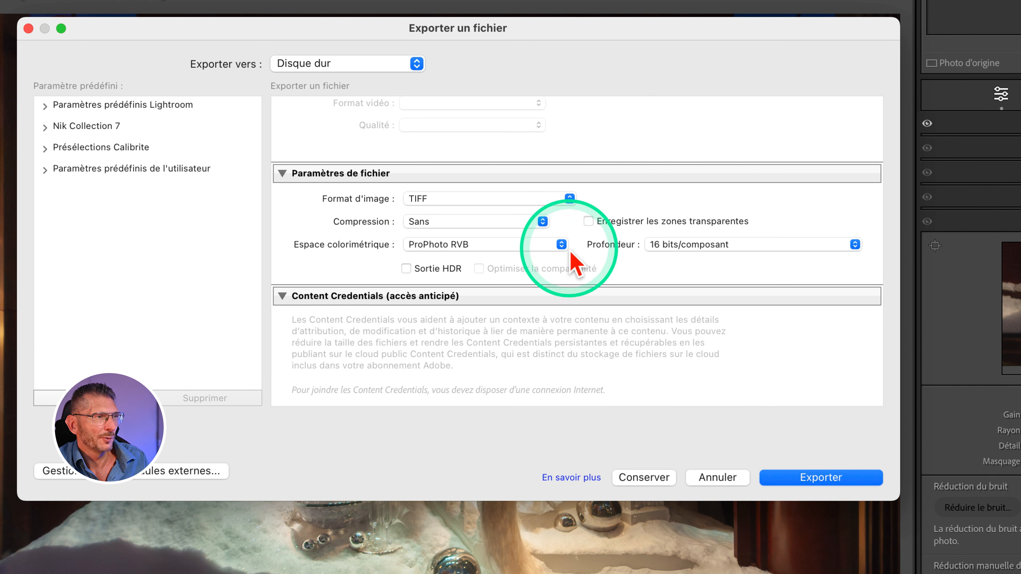
scroll(625, 267, "down", 6)
scroll(308, 319, "down", 5)
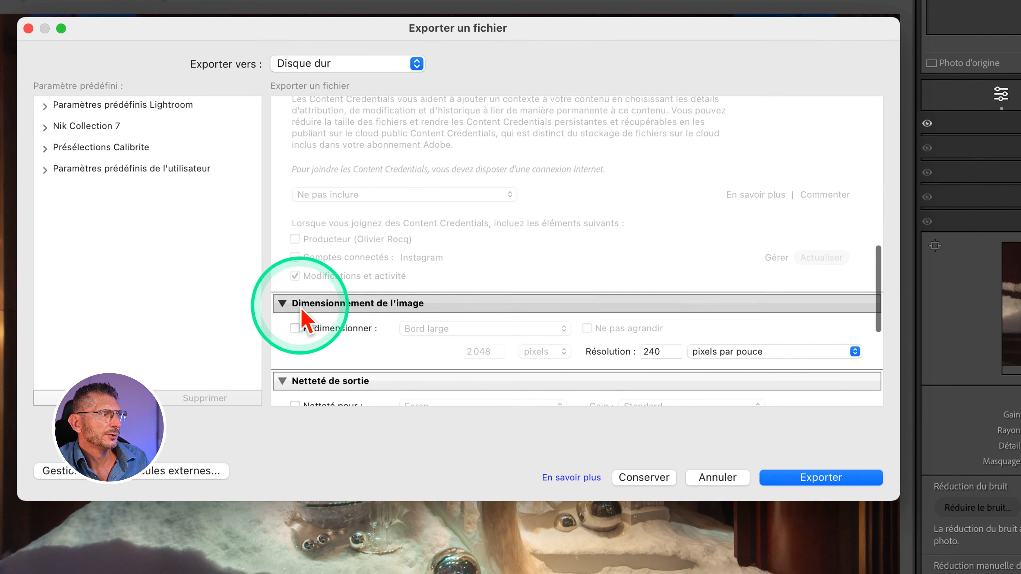
scroll(358, 342, "down", 5)
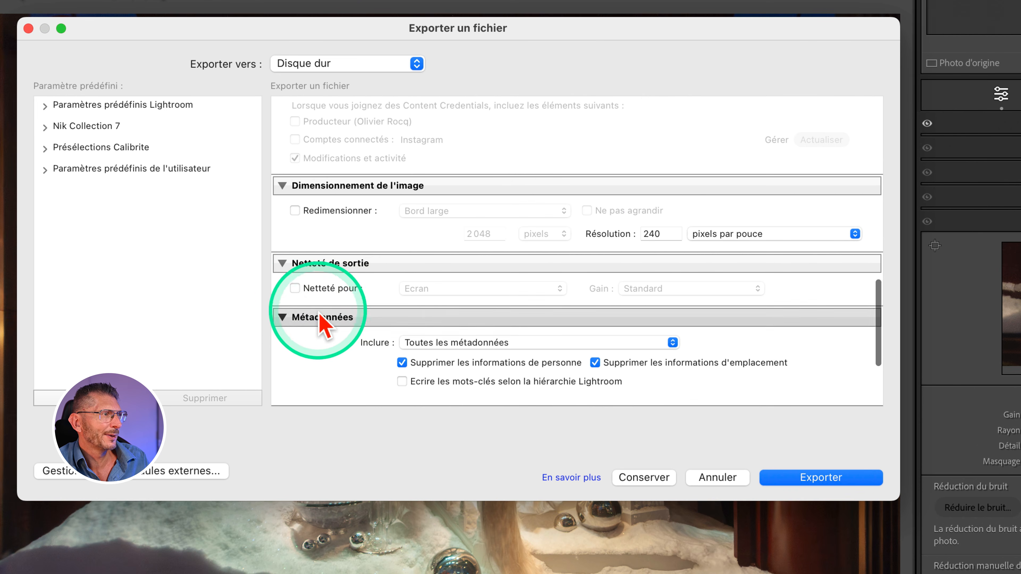
scroll(341, 354, "down", 4)
scroll(371, 345, "down", 1)
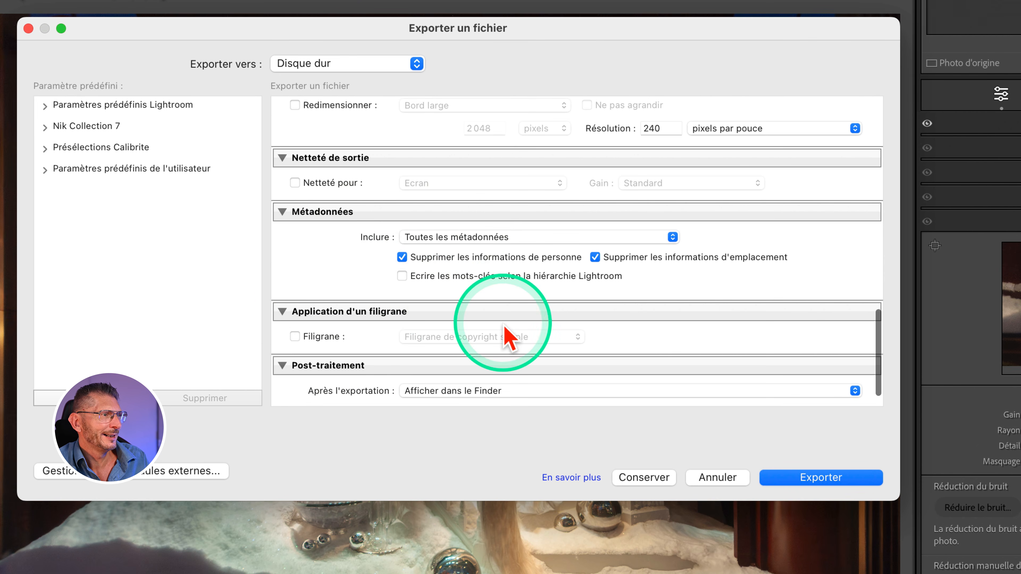
scroll(505, 335, "down", 2)
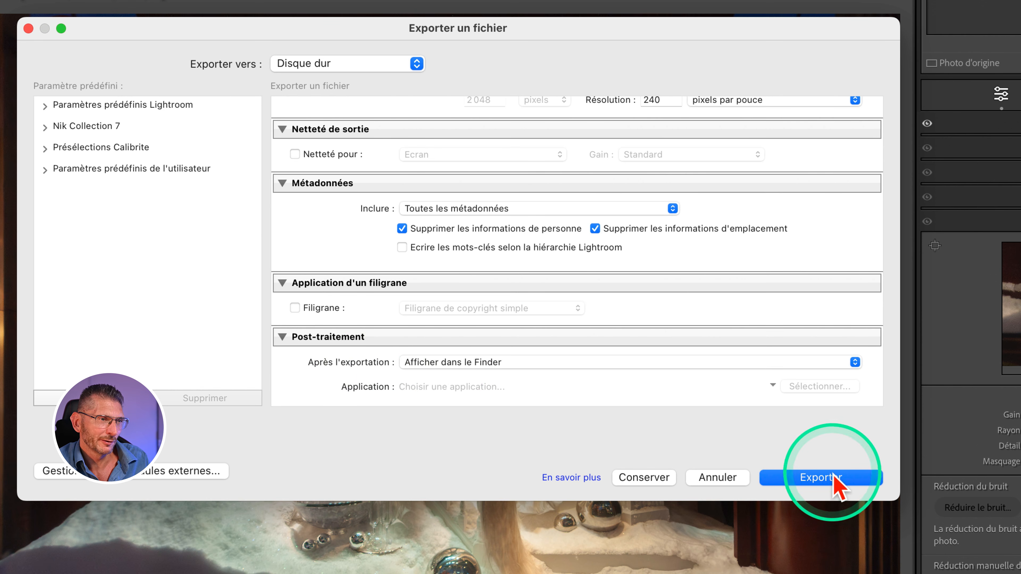
left_click(826, 480)
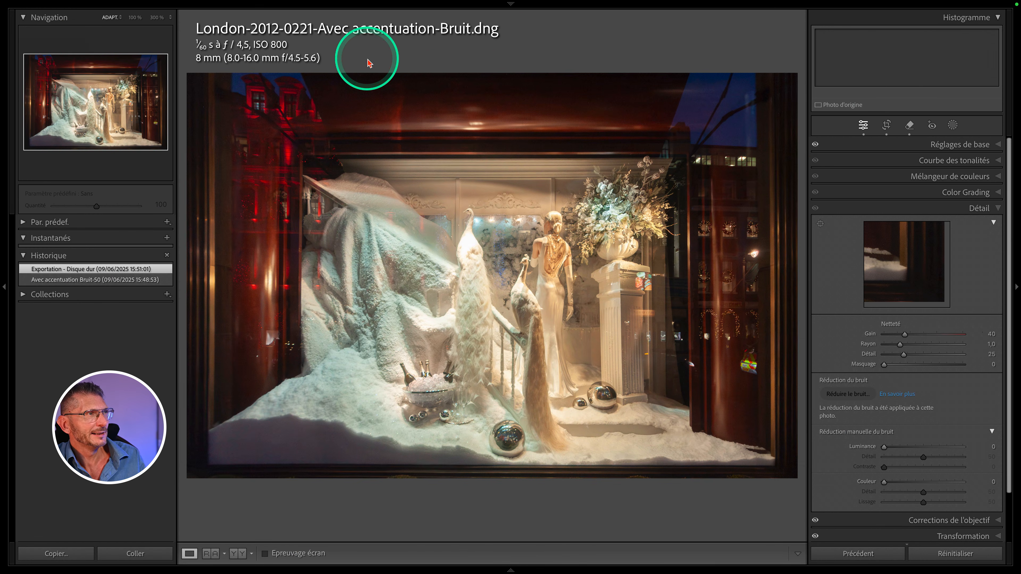
- Open the exported TIFF from the grid in the Develop module
key("g")
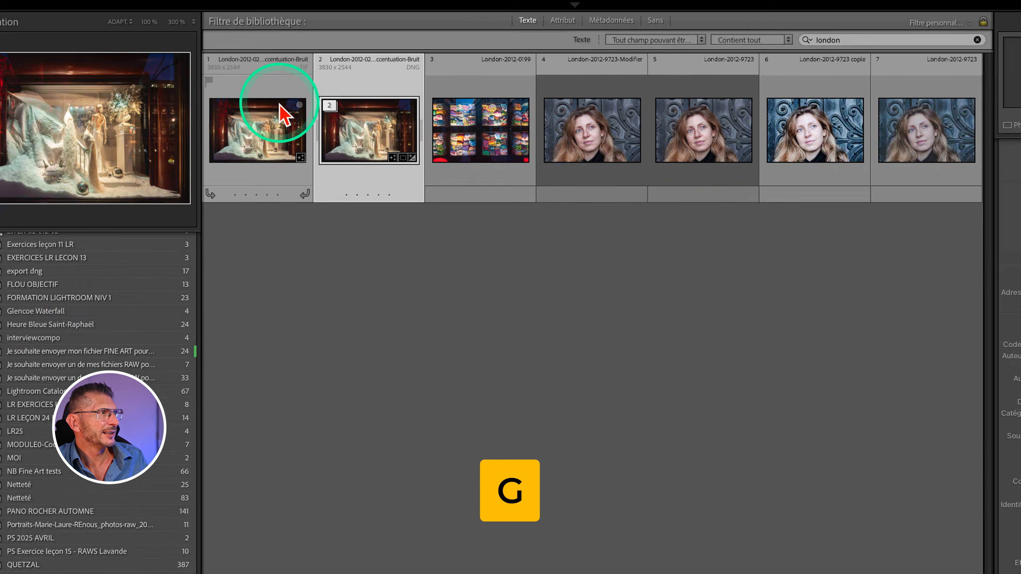
left_click(263, 107)
double_click(263, 108)
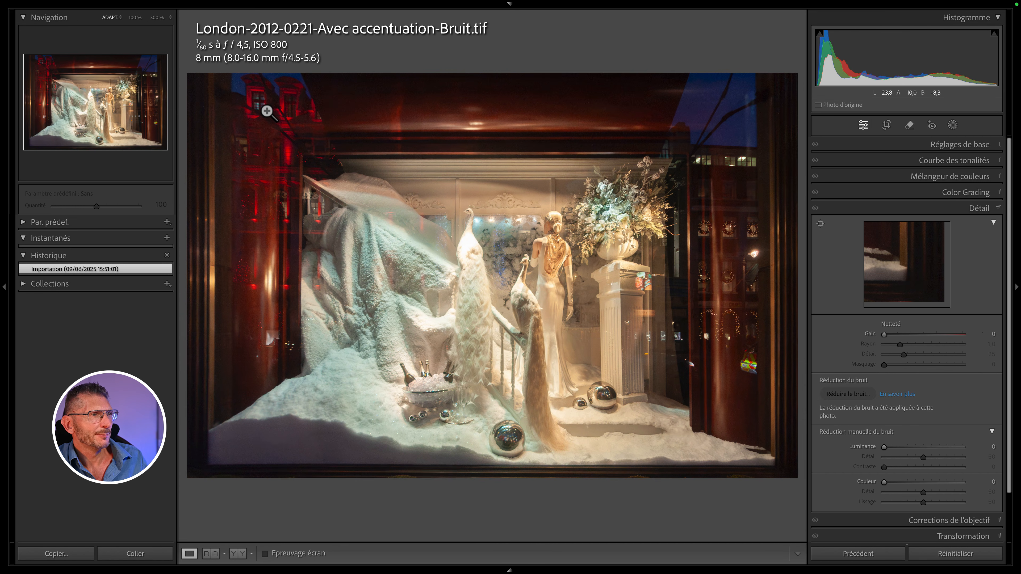
key("d")
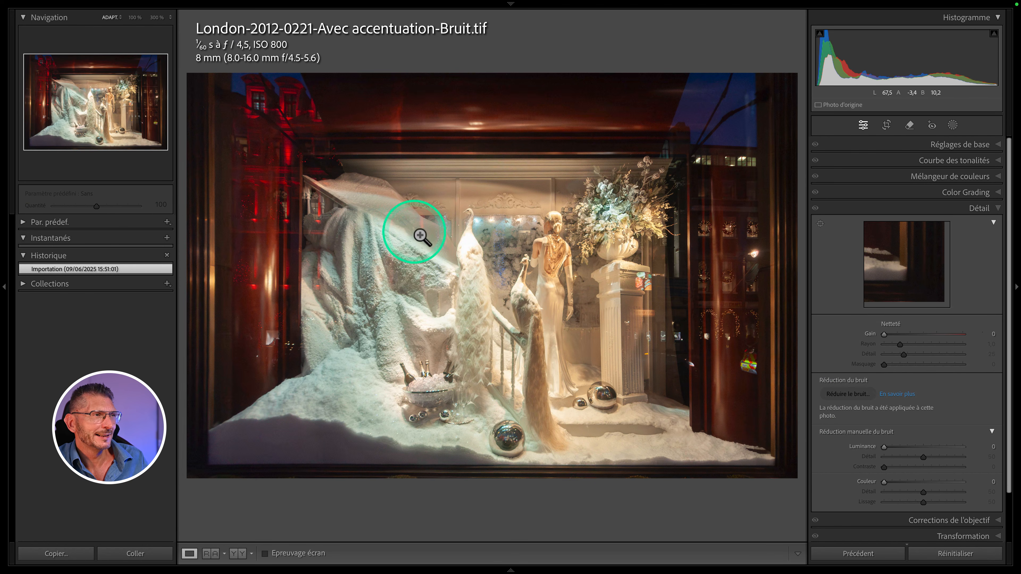
- Try to apply Accentuer to the TIFF file
right_click(448, 204)
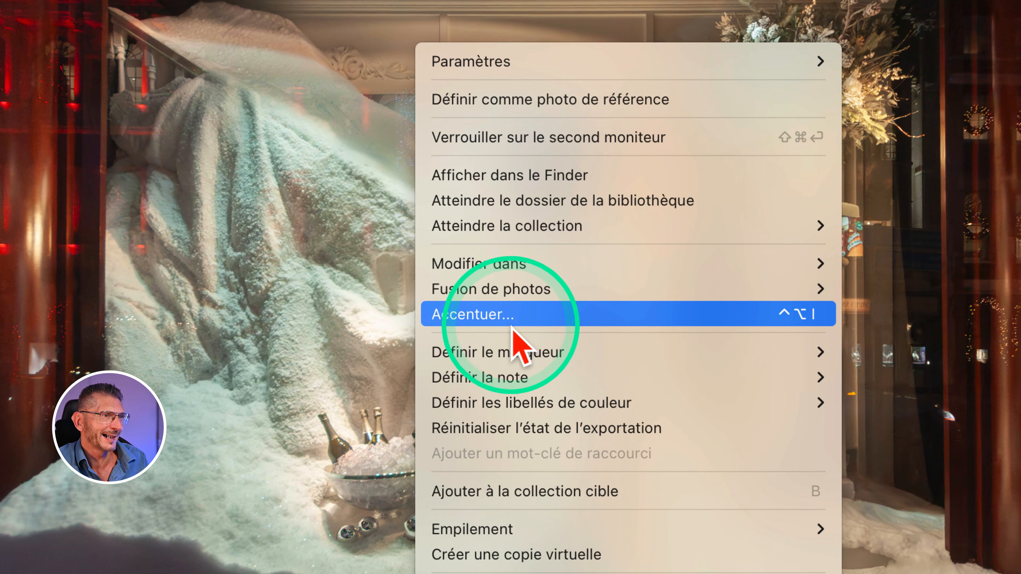
left_click(484, 318)
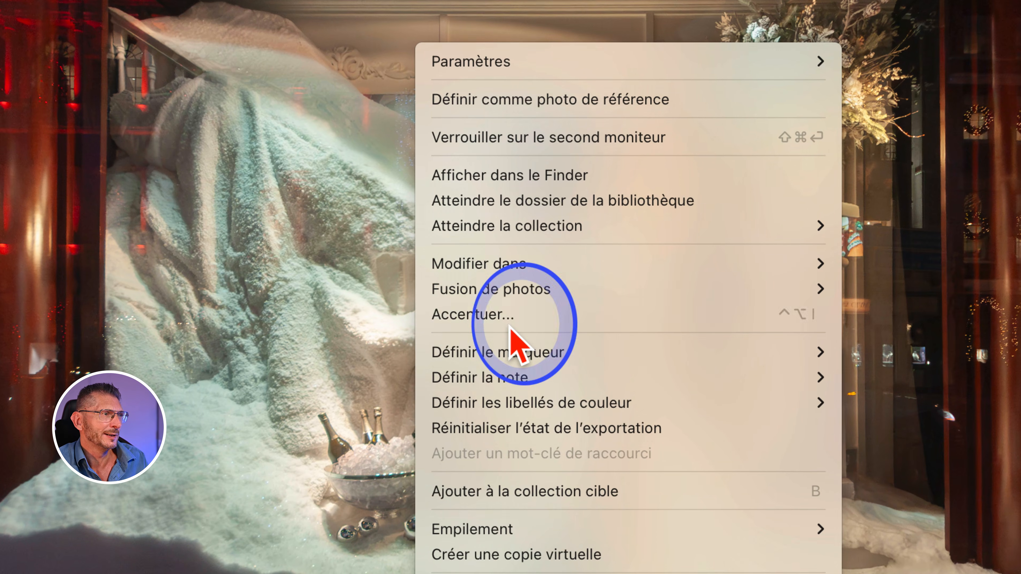
left_click_drag(509, 325, 533, 310)
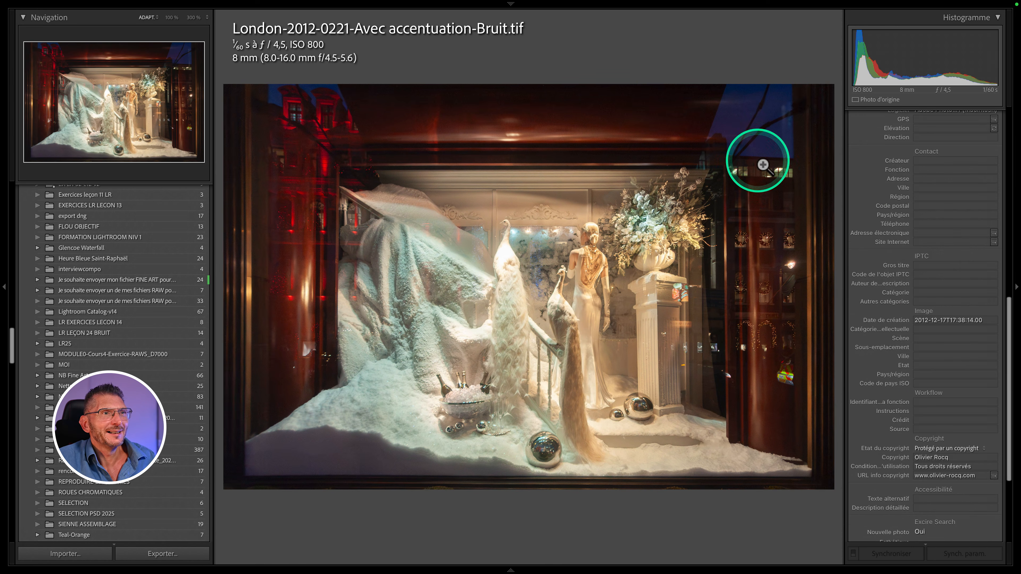
- Switch the TIFF to the Library loupe view and examine its EXIF and IPTC metadata
scroll(912, 216, "up", 10)
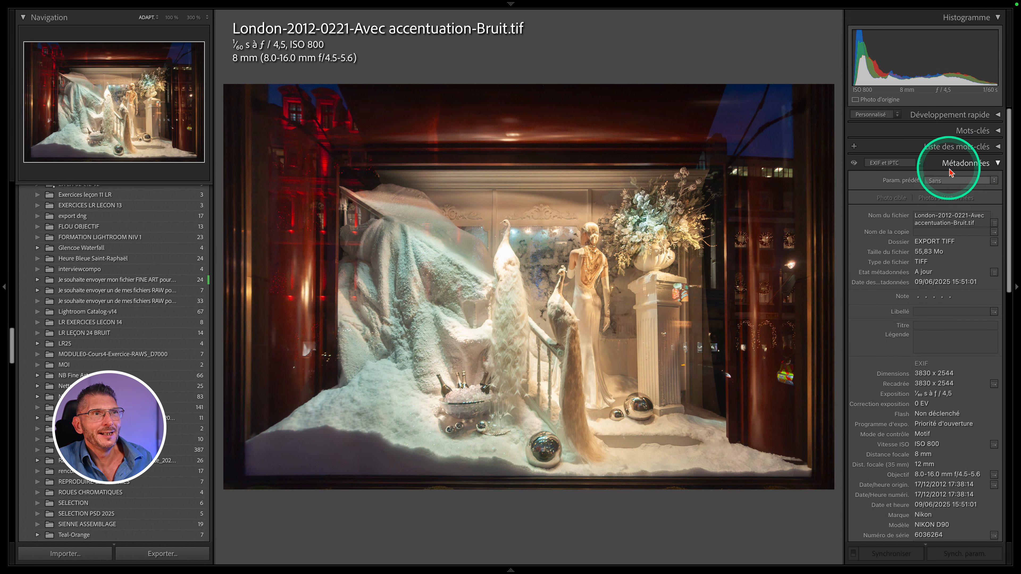
key("e")
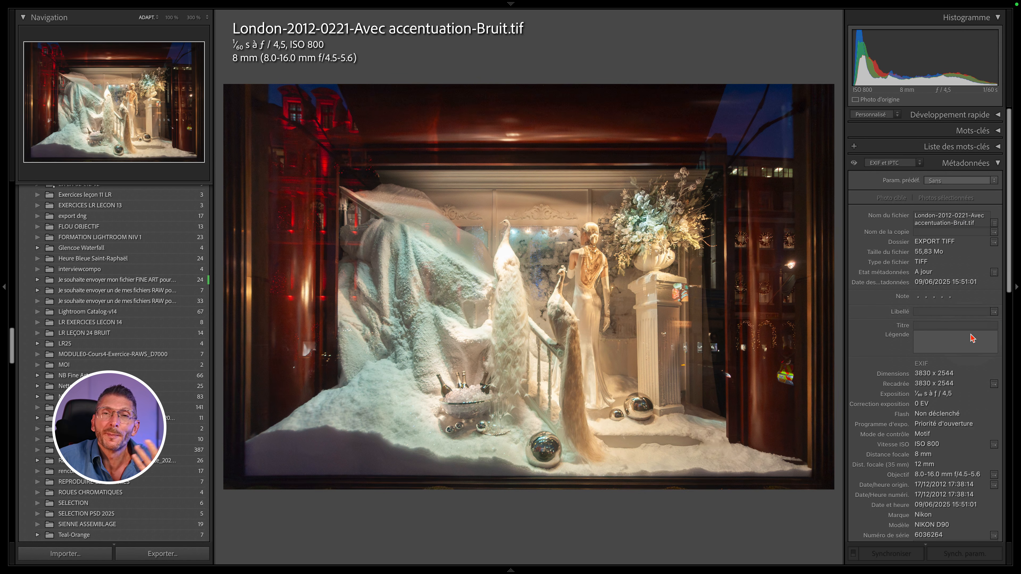
scroll(972, 338, "down", 10)
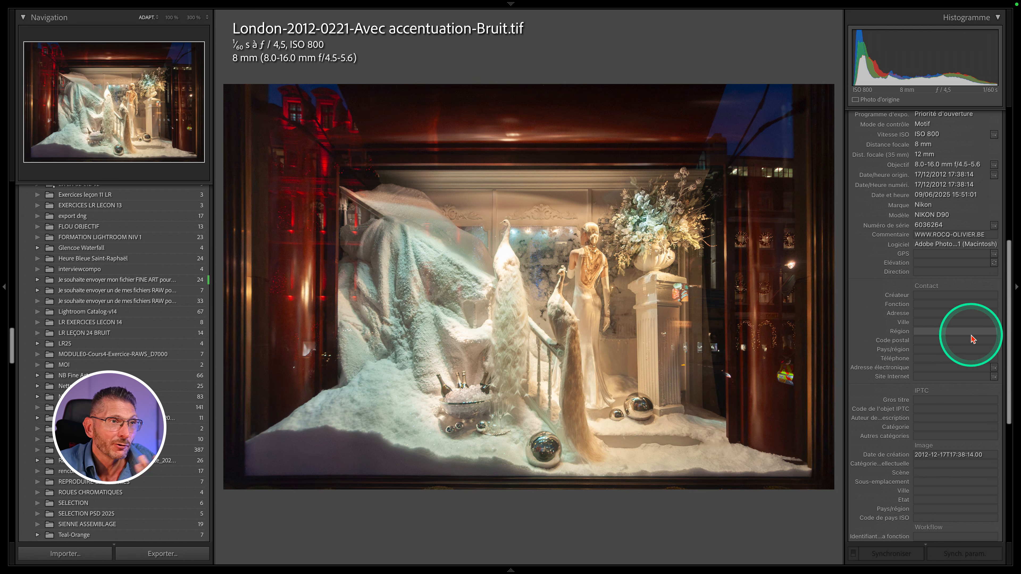
- Switch to Chrome, search Google for exiftool and open the ExifTool by Phil Harvey website
key("super+Tab")
key("super+Tab")
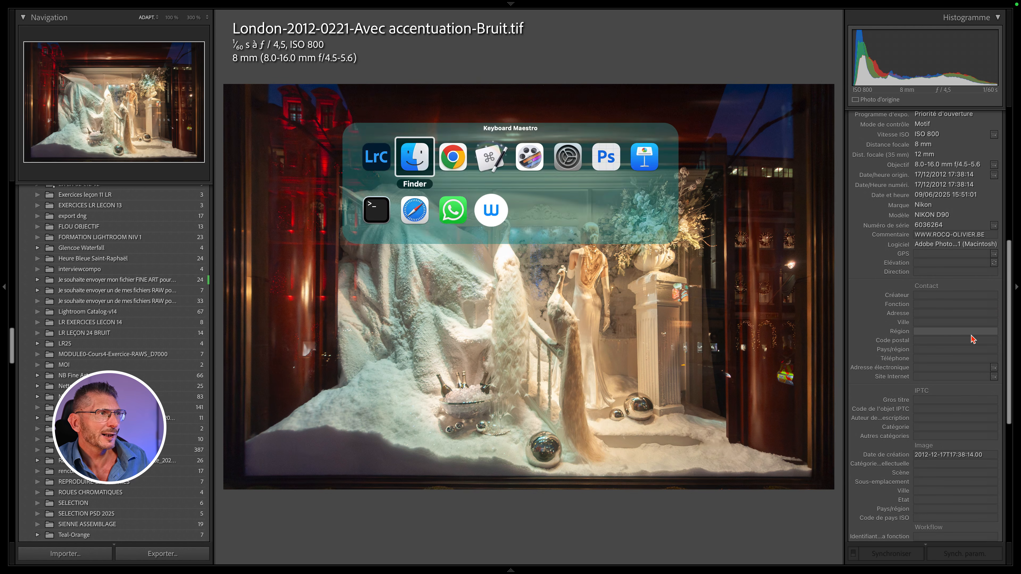
key("super+t")
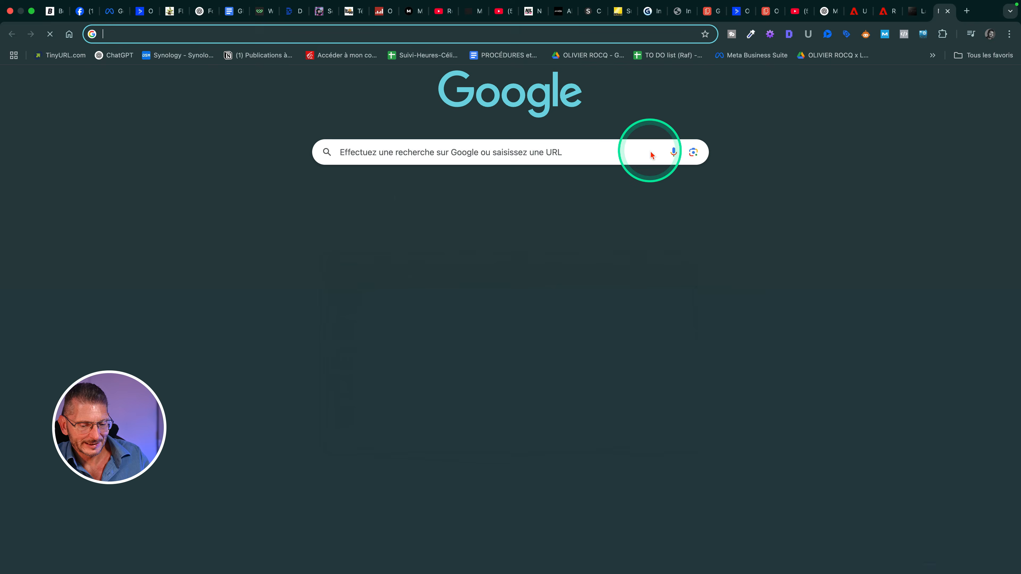
type("exiftool")
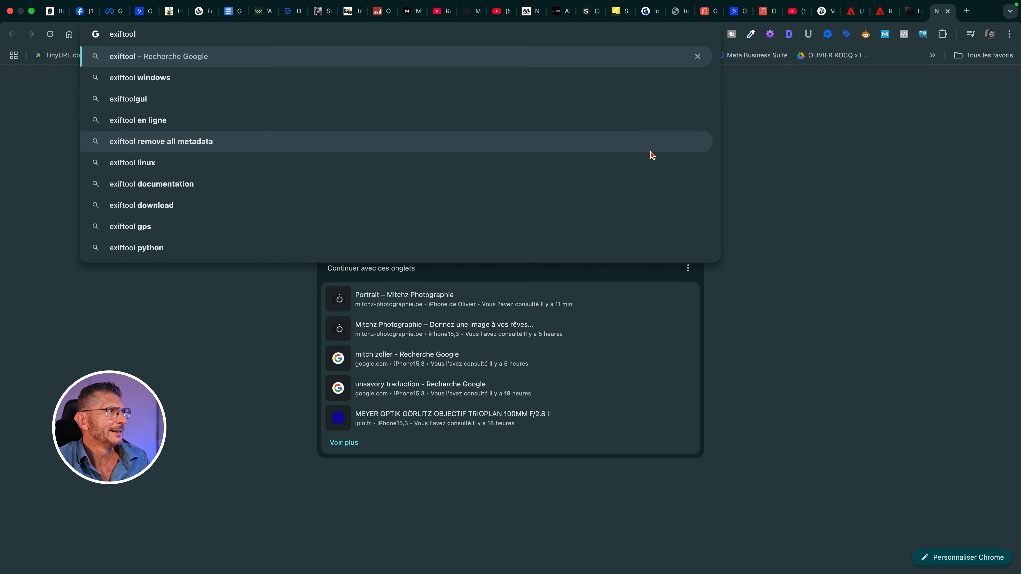
key("Return")
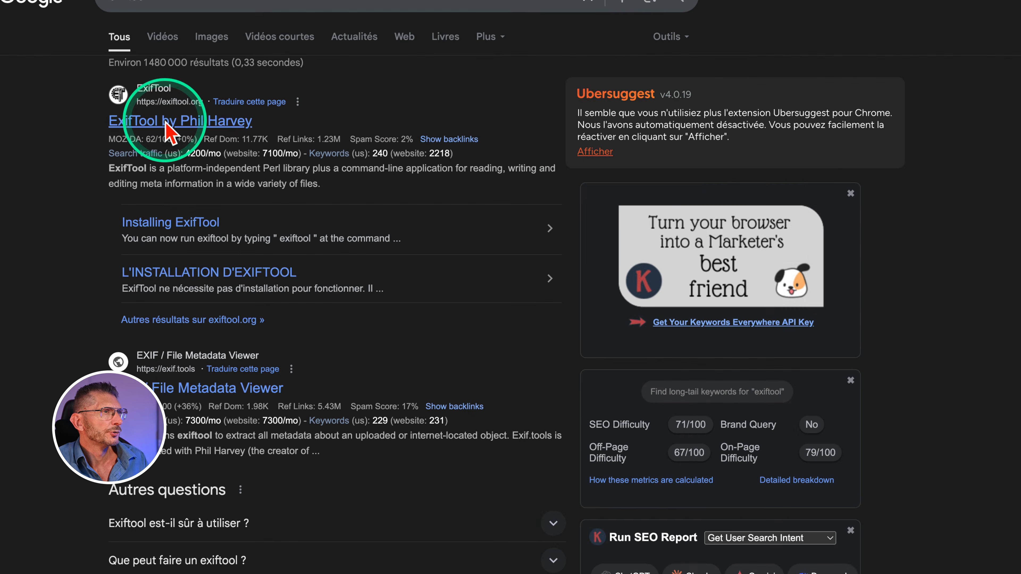
left_click(170, 134)
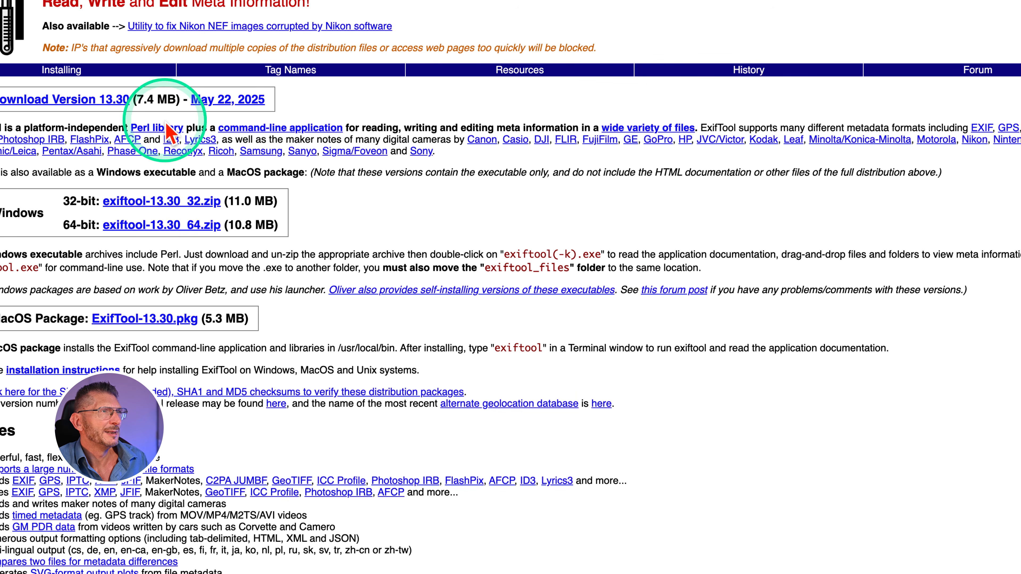
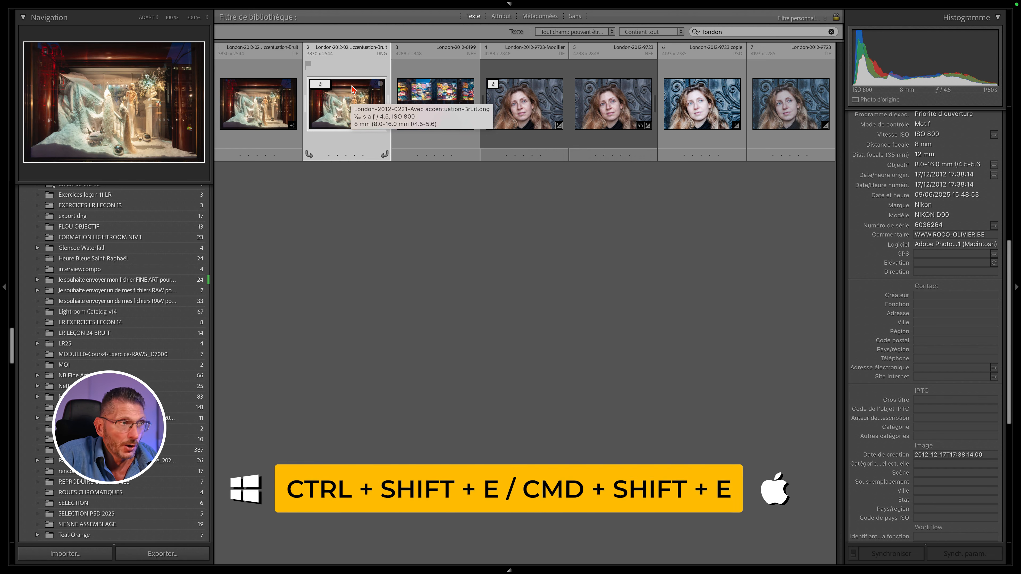
- Export the TIFF again with metadata limited to copyright and contact information, using unique file names
key("super+shift+e")
scroll(565, 213, "down", 5)
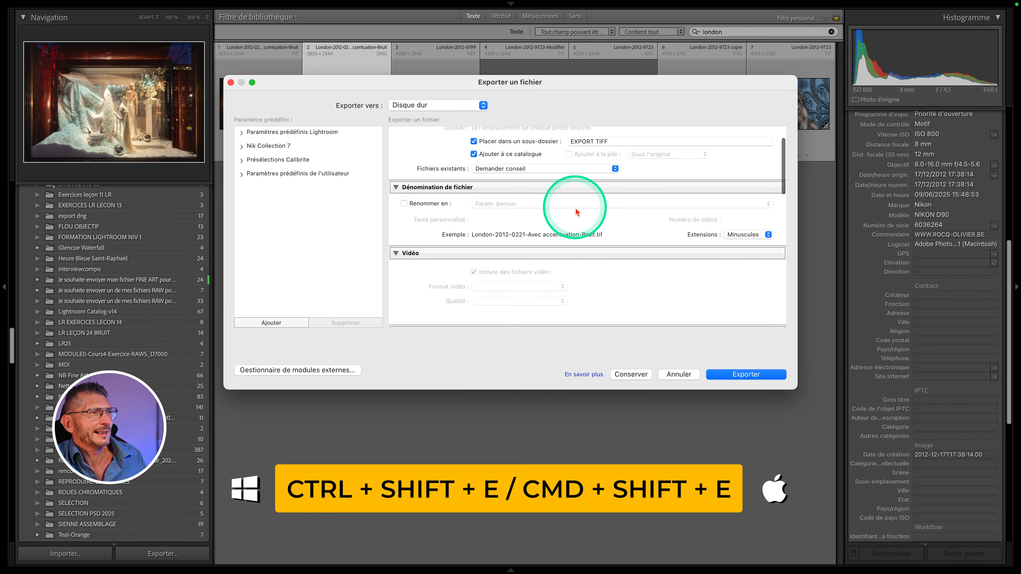
scroll(587, 242, "down", 10)
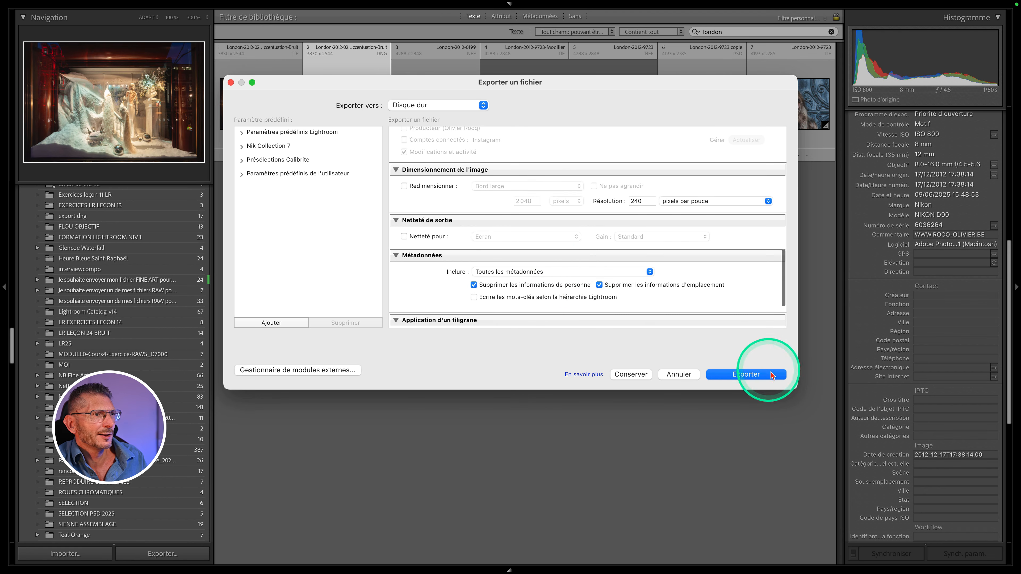
scroll(562, 278, "down", 2)
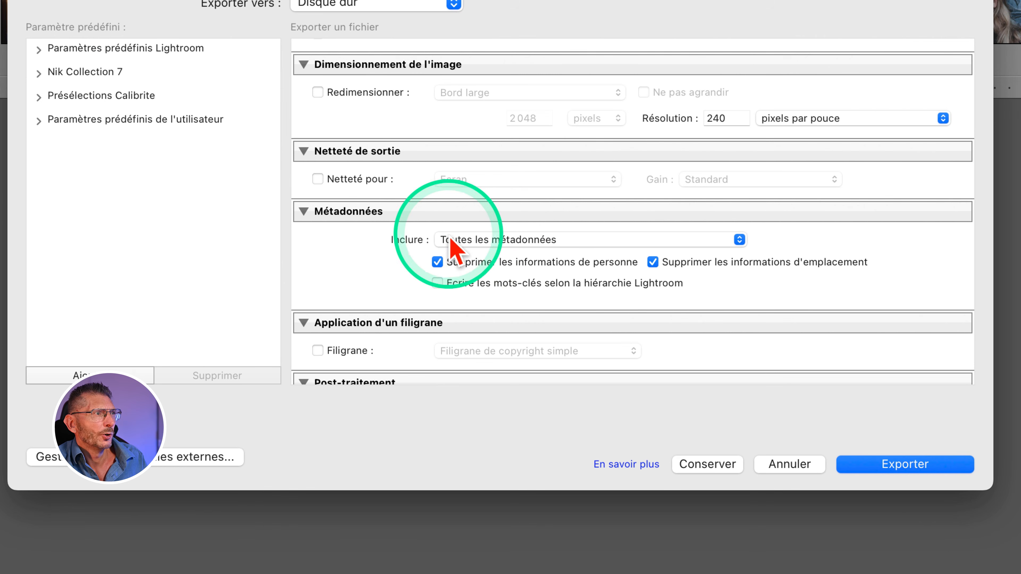
left_click(494, 241)
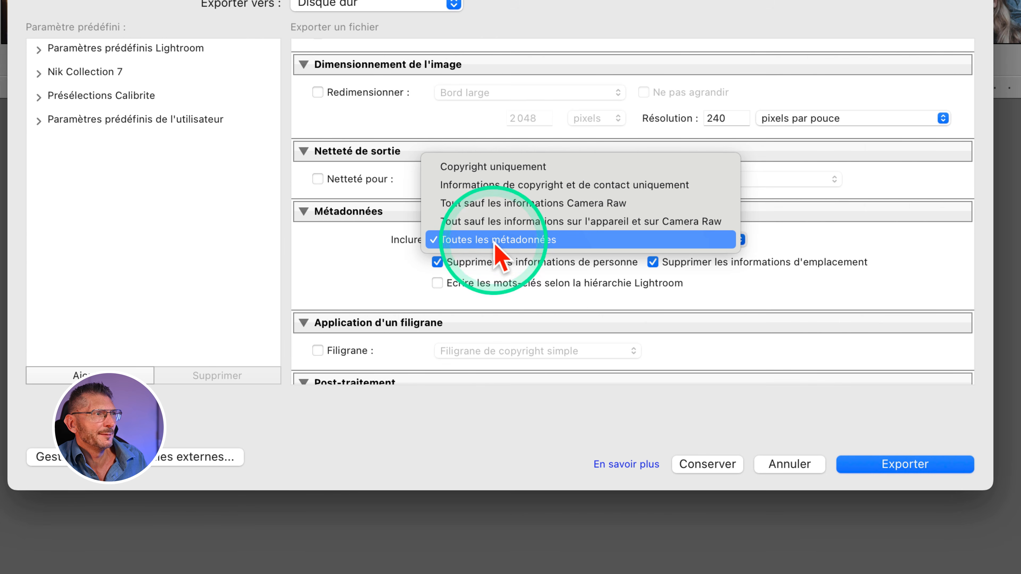
left_click(552, 190)
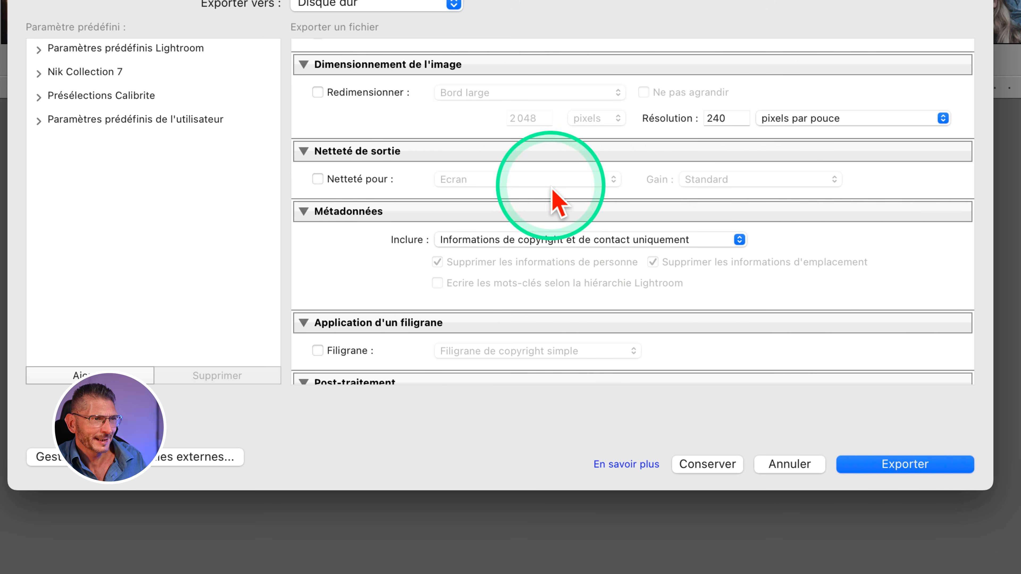
left_click(854, 465)
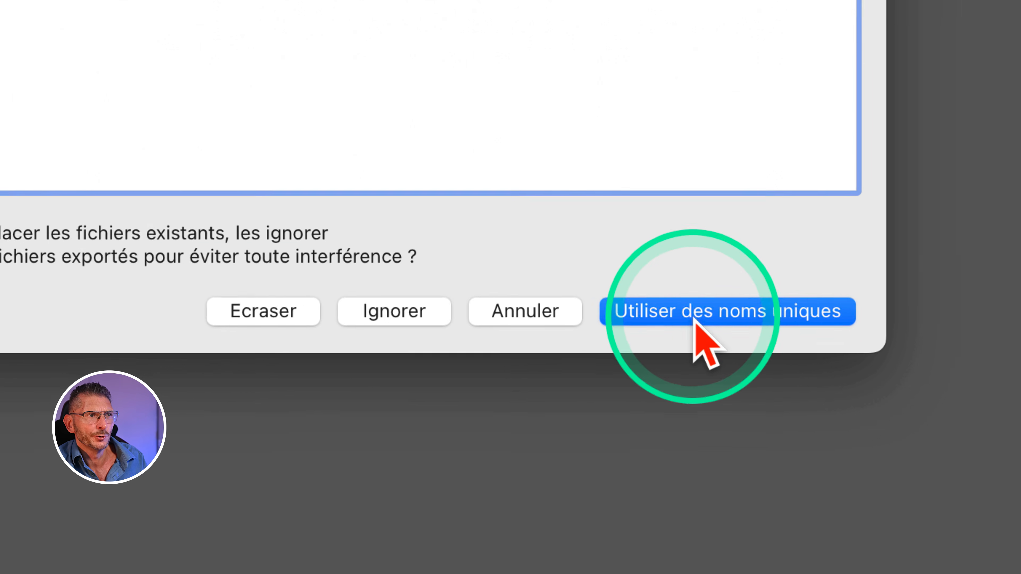
left_click(694, 318)
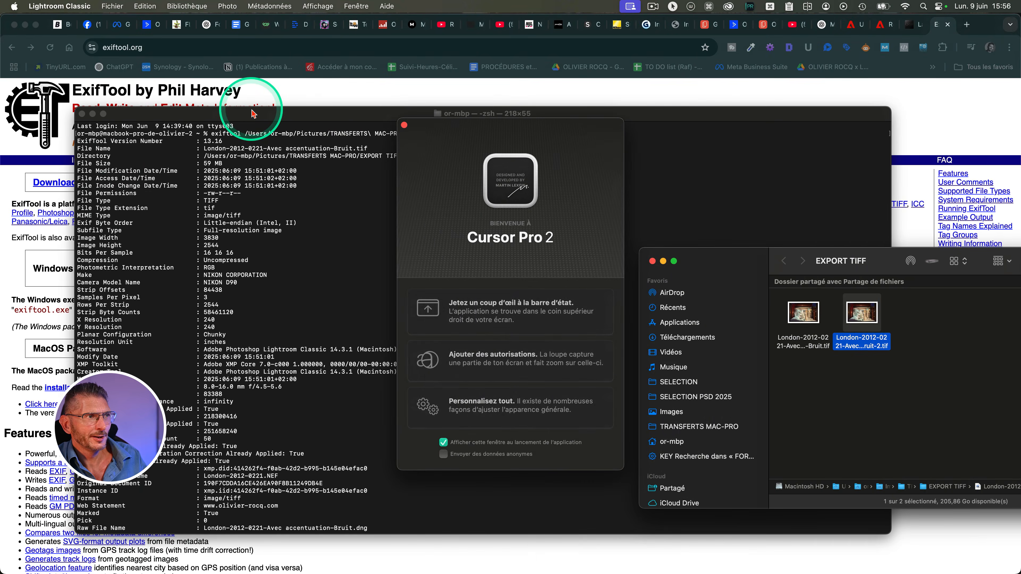
- Switch to Terminal, run exiftool on the newly exported TIFF London-2012-0221-Avec accentuation-Bruit-2.tif and review its metadata output
left_click(262, 527)
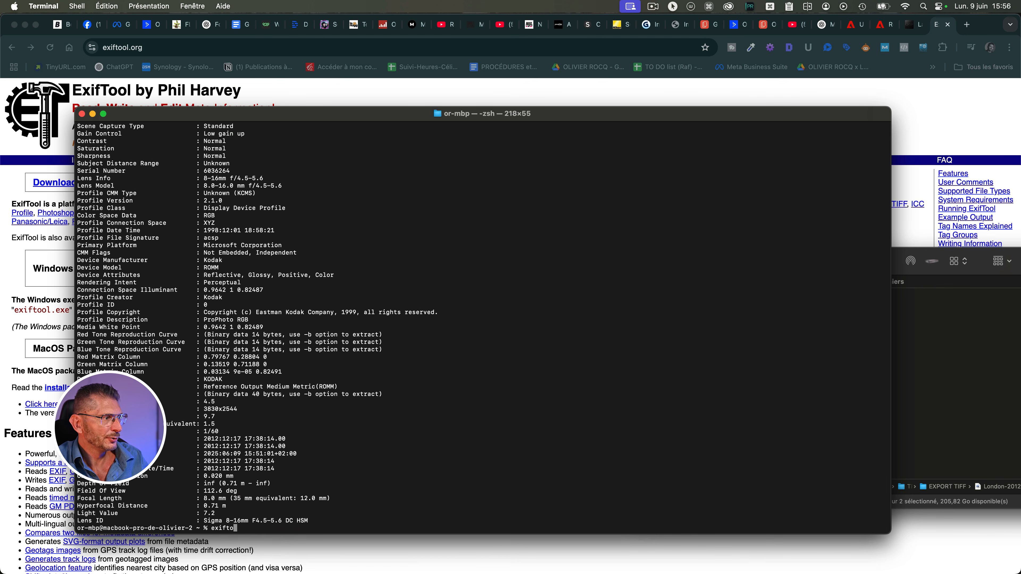
key("super+Tab")
left_click_drag(862, 313, 342, 506)
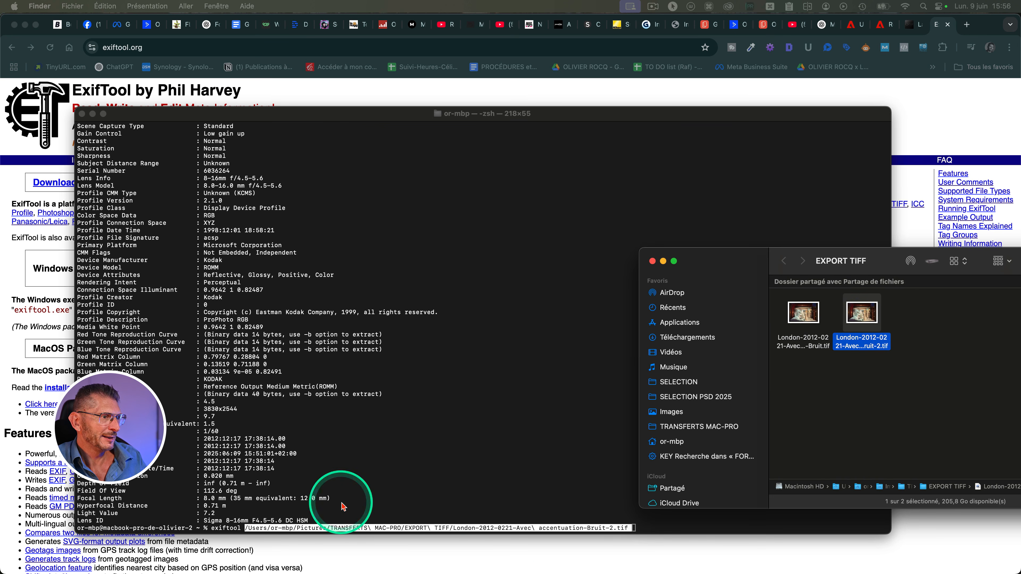
left_click(661, 531)
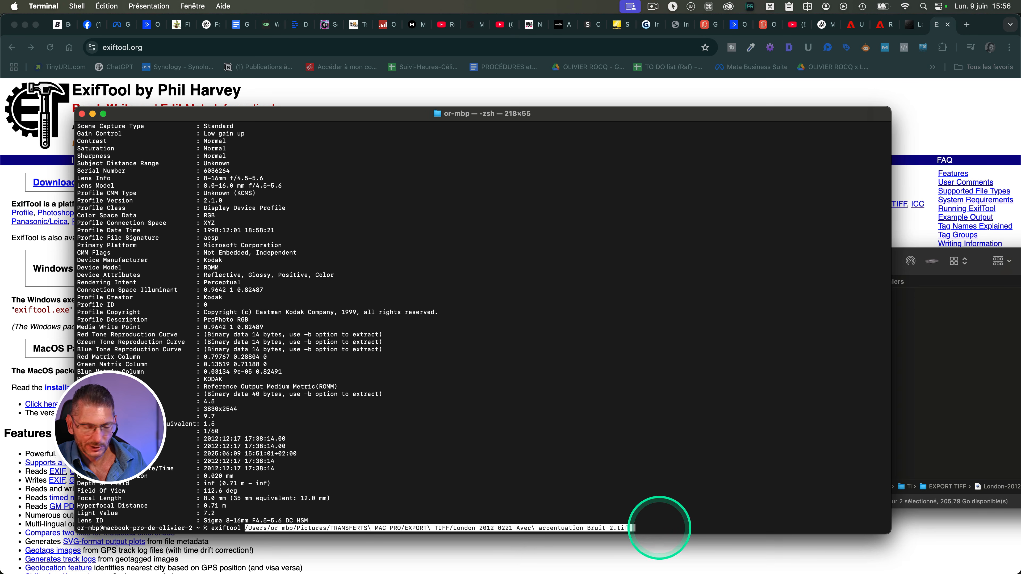
key("Return")
scroll(429, 321, "up", 15)
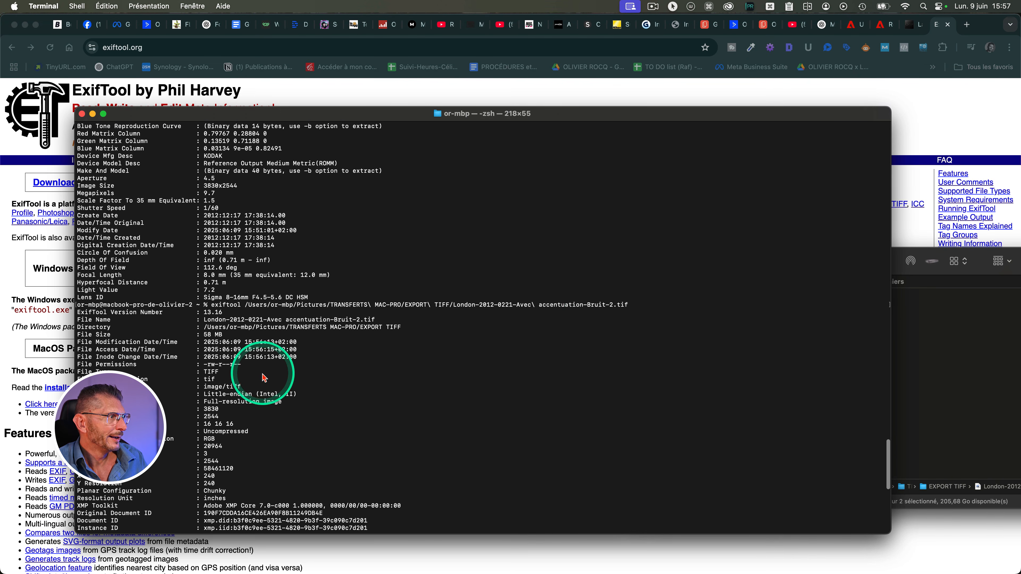
scroll(263, 377, "down", 10)
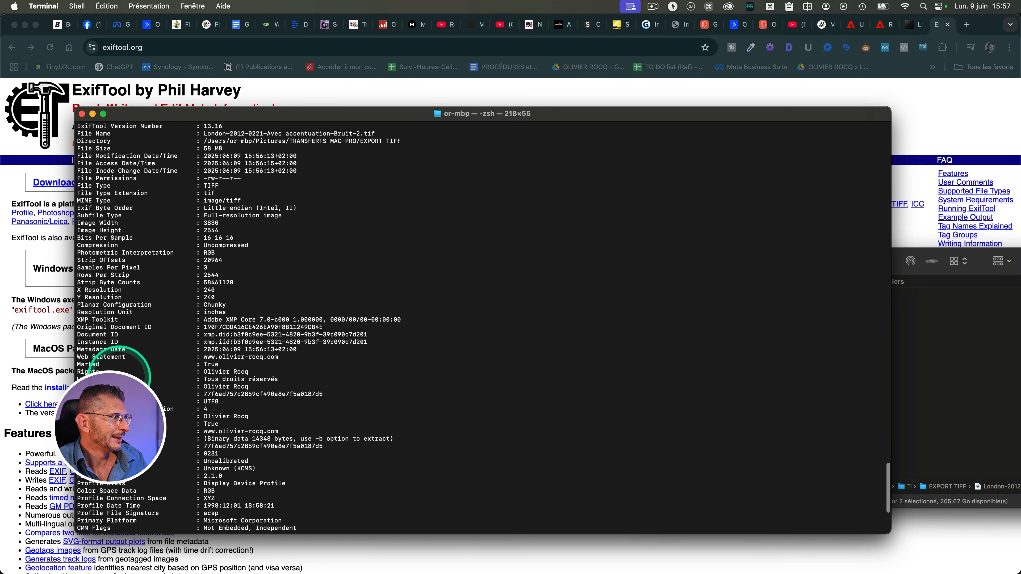
scroll(180, 268, "down", 4)
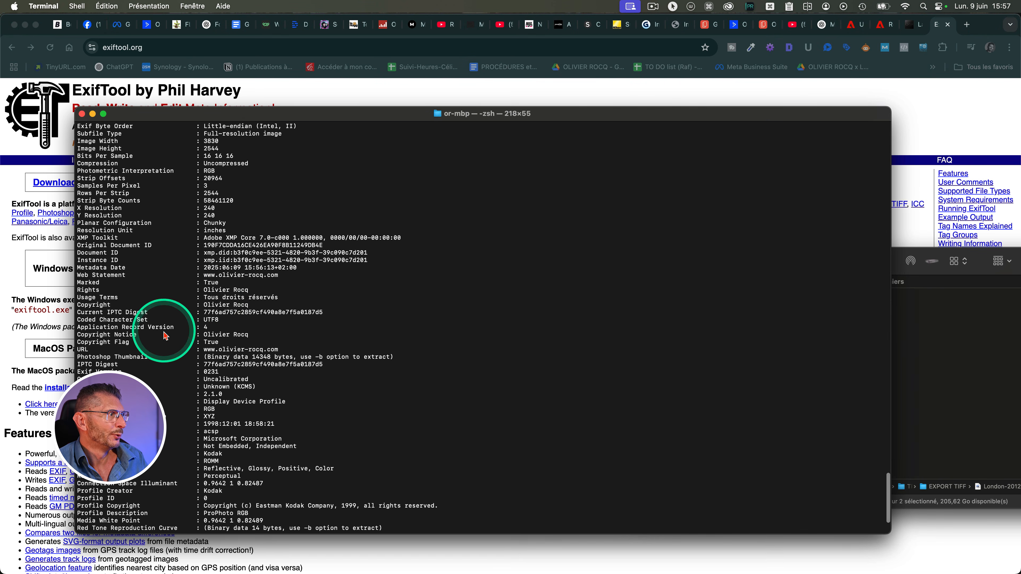
scroll(165, 335, "down", 4)
scroll(165, 336, "up", 8)
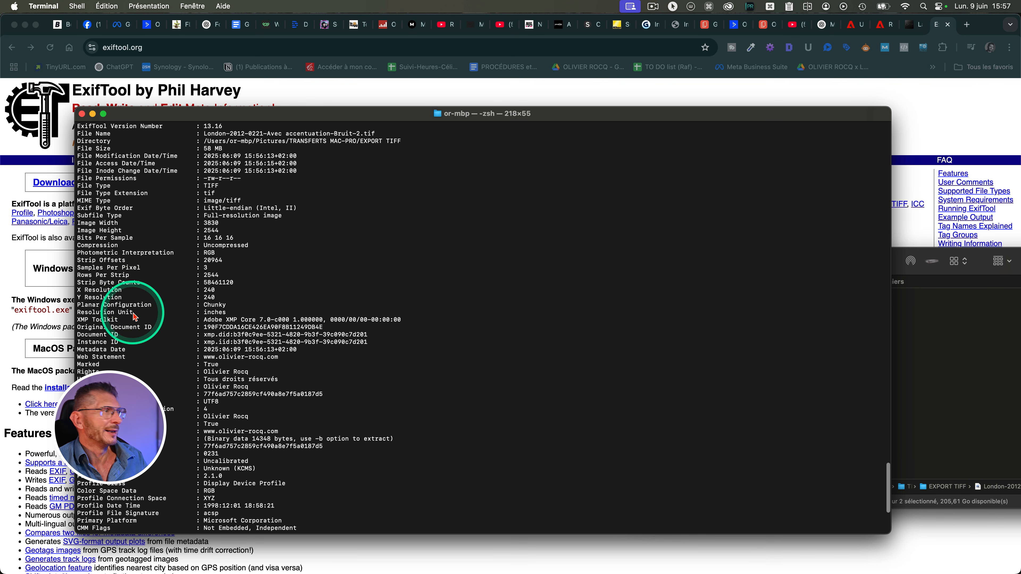
- Switch back to Lightroom Classic and apply Accentuer with Super-résolution to the TIFF in the Develop module
key("super+Tab")
key("super+Tab")
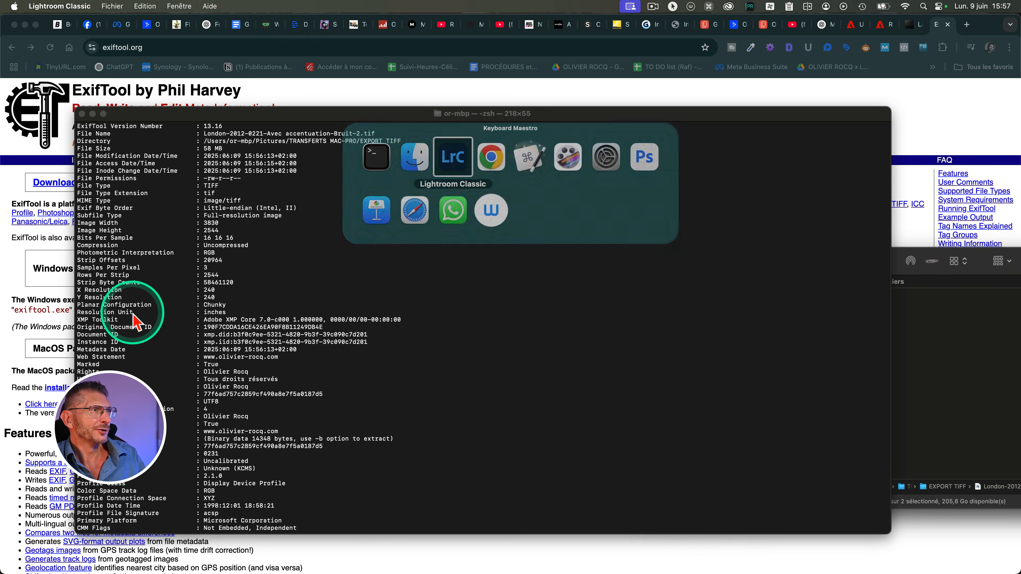
key("d")
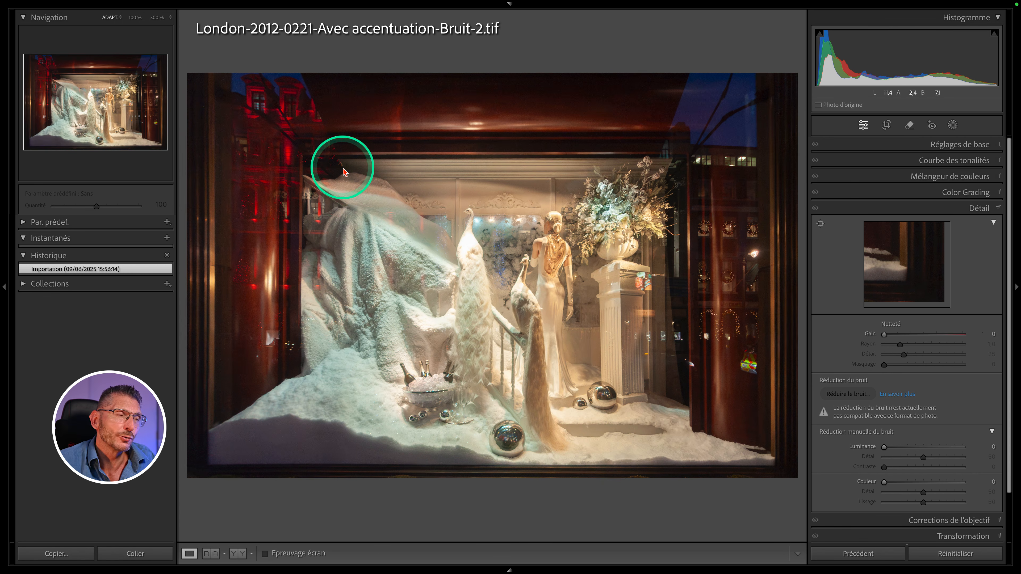
key("d")
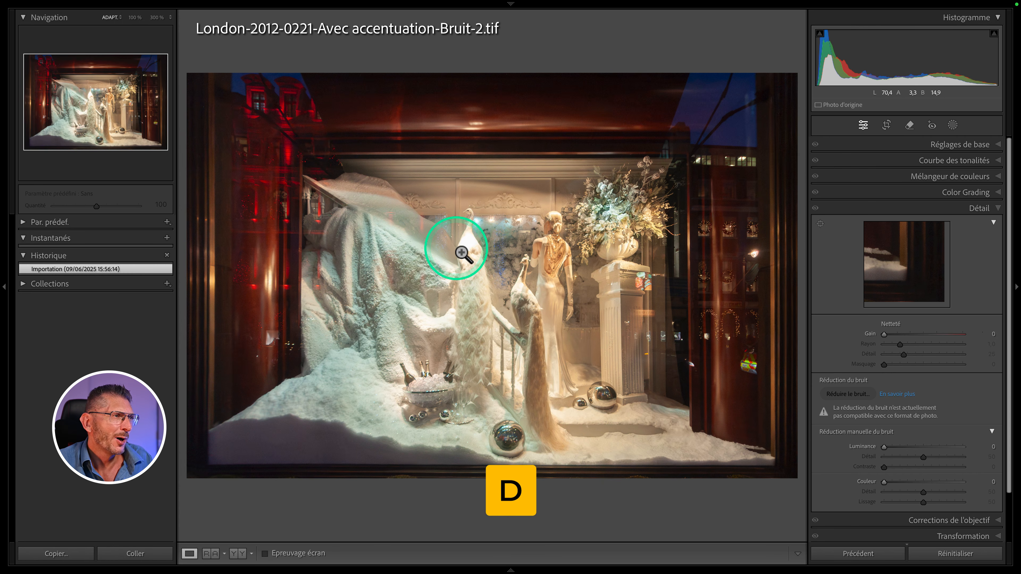
right_click(458, 257)
left_click(462, 282)
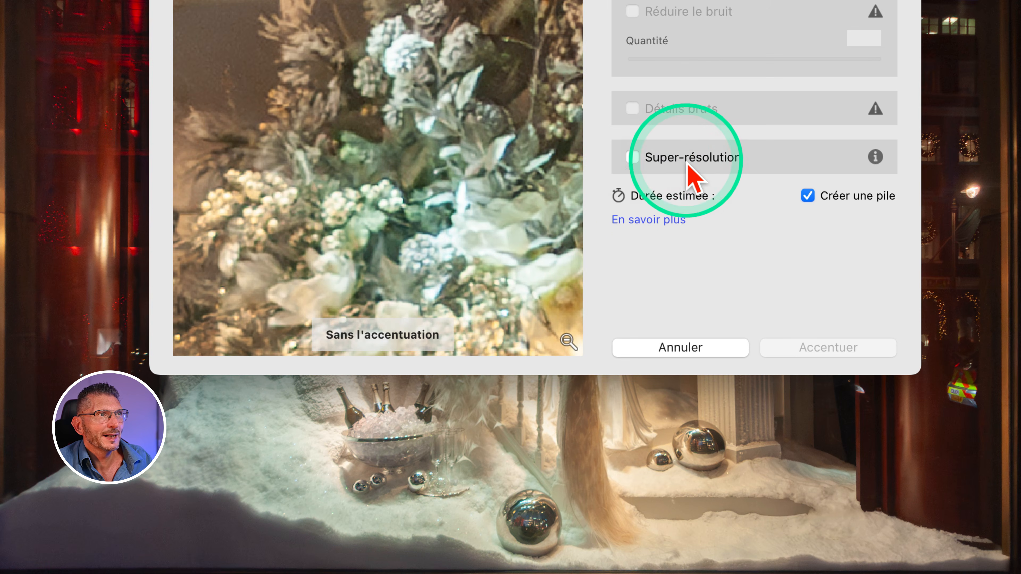
left_click(657, 172)
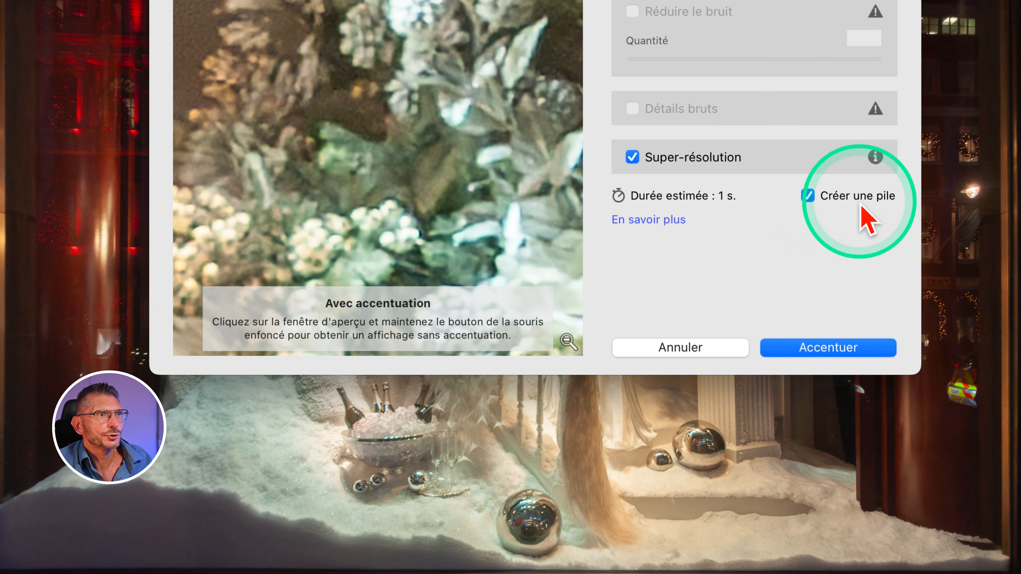
left_click(824, 348)
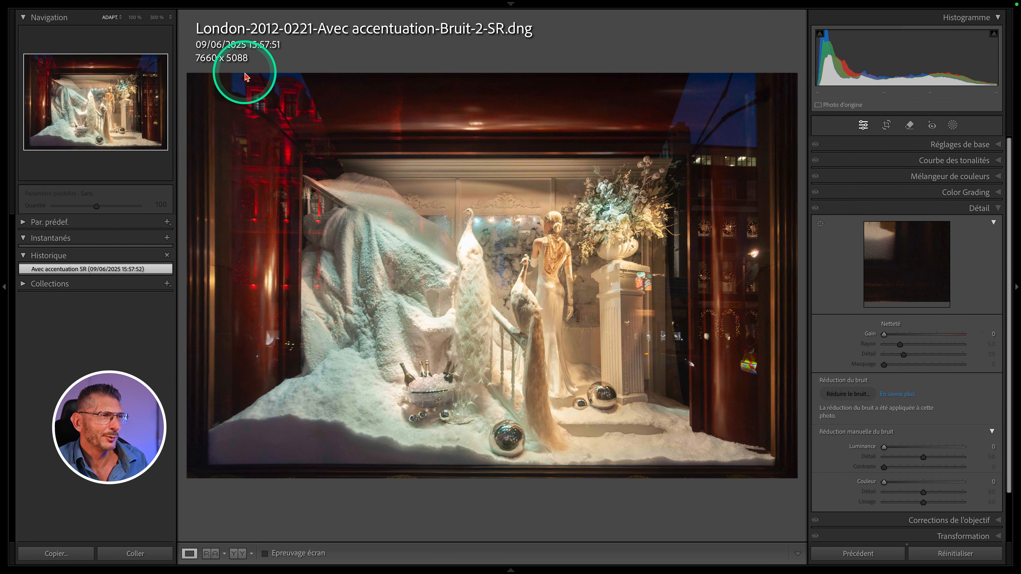
- Zoom into the Super-Resolution DNG and pan around to inspect its detail
left_click(629, 107)
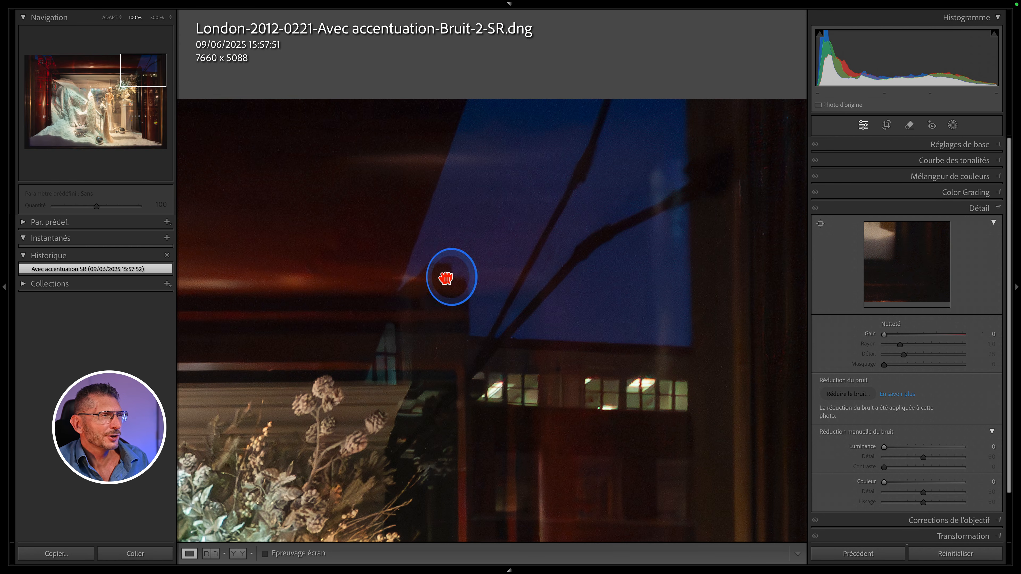
left_click_drag(445, 278, 661, 257)
left_click(611, 258)
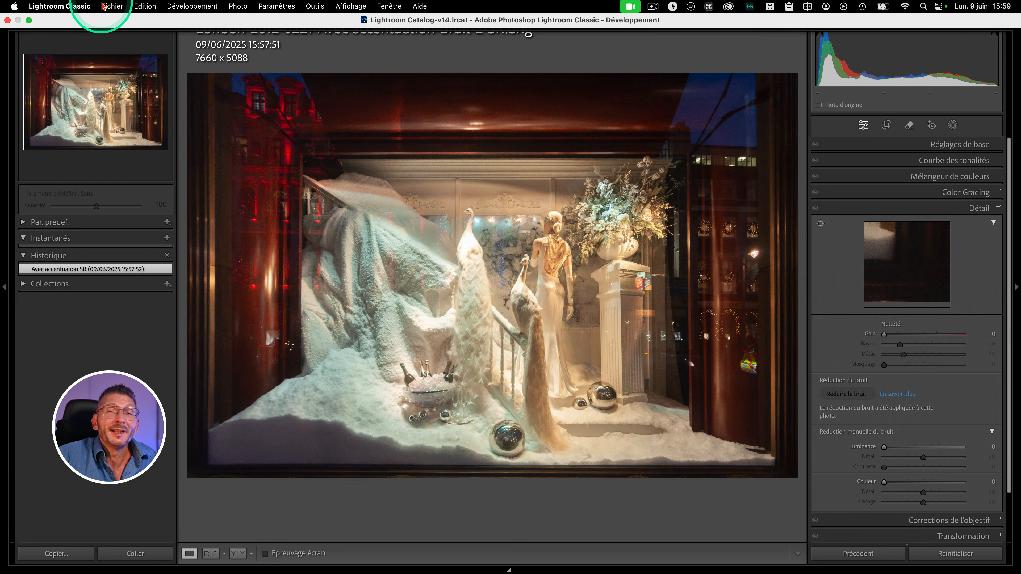
- Open Export and save the current settings as a user preset named EXPORT TIFF pour Super-Résolution
left_click(112, 6)
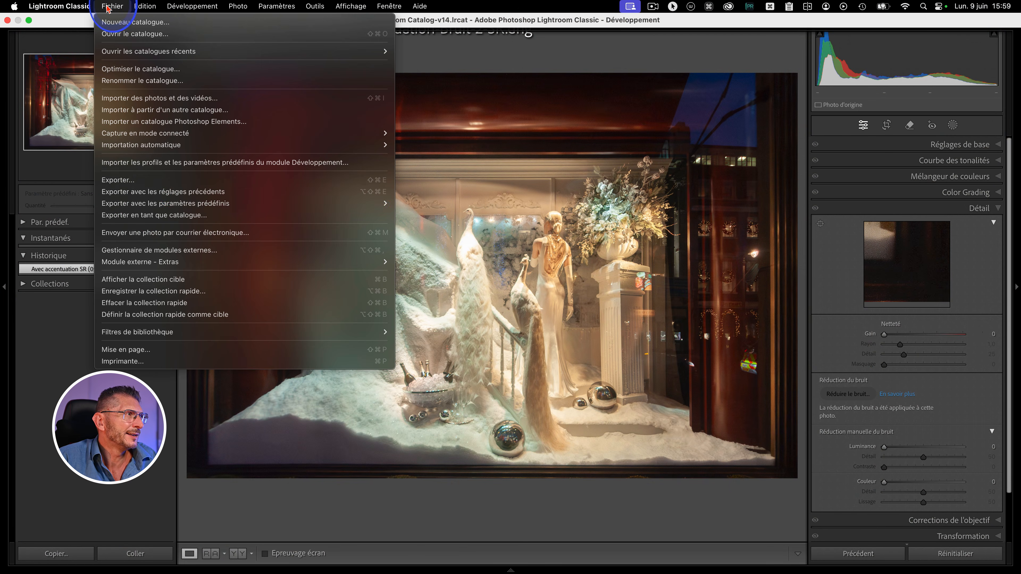
left_click(133, 183)
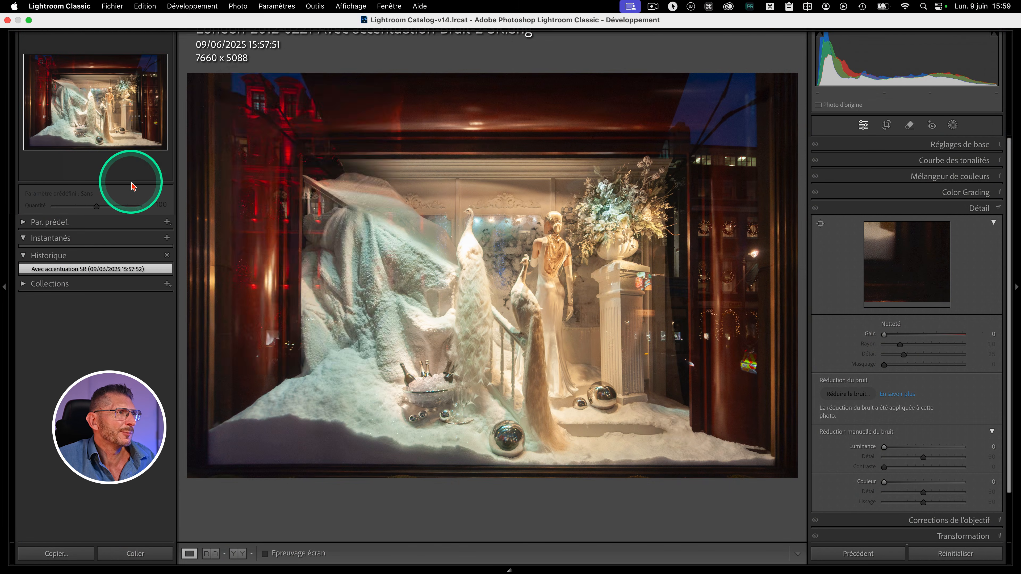
scroll(563, 241, "down", 5)
scroll(577, 243, "down", 8)
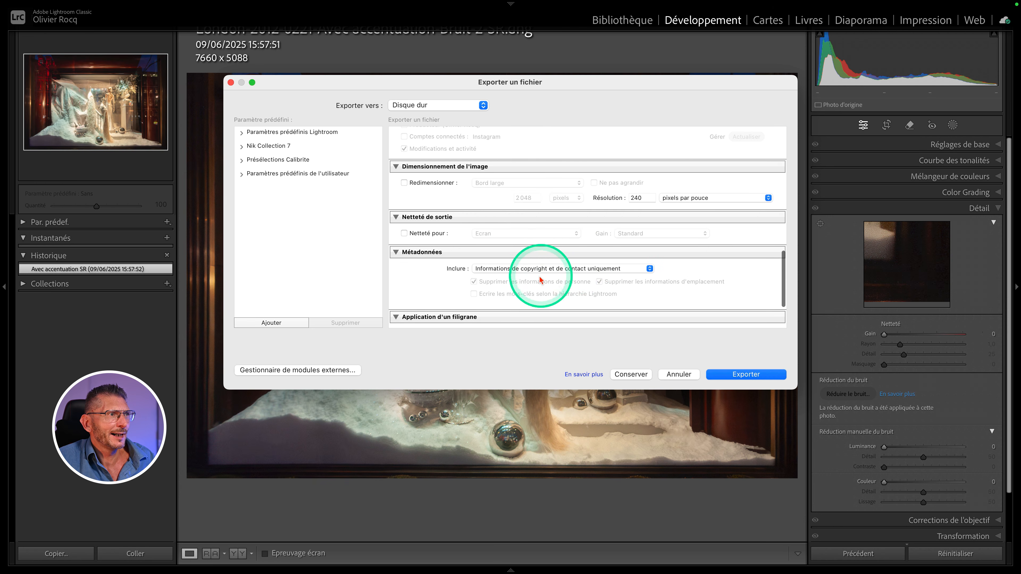
scroll(537, 295, "down", 3)
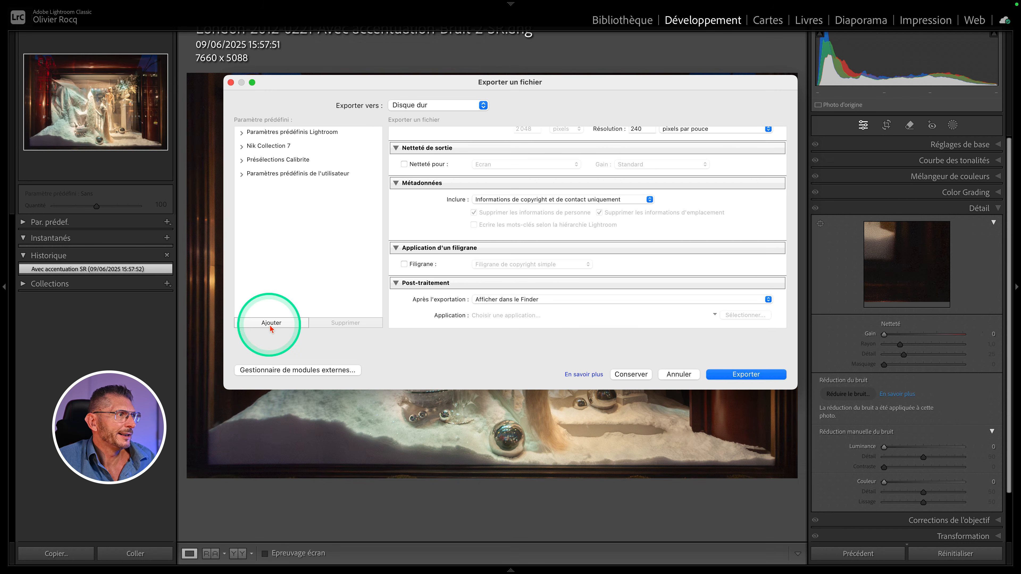
left_click(270, 324)
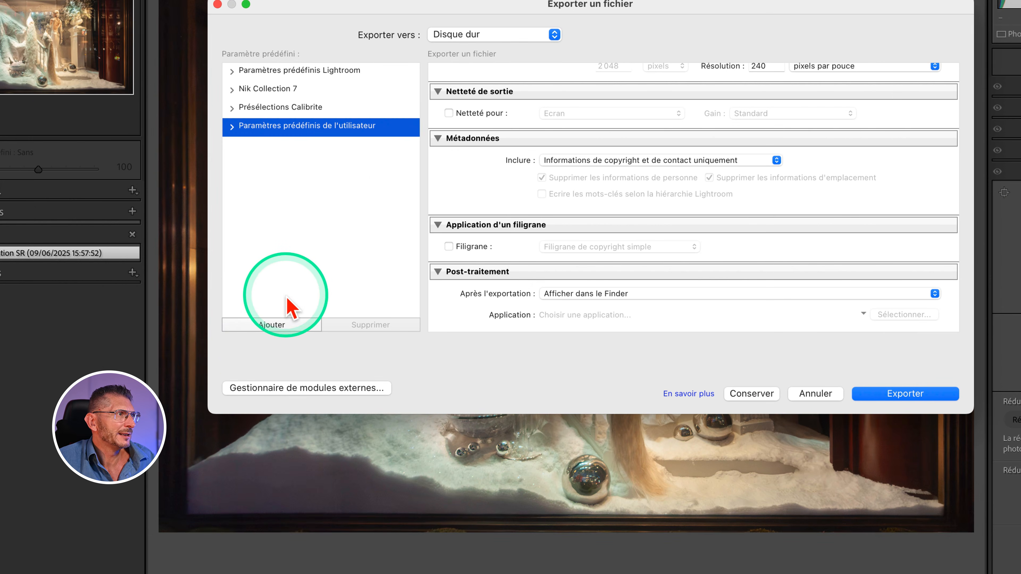
left_click(277, 325)
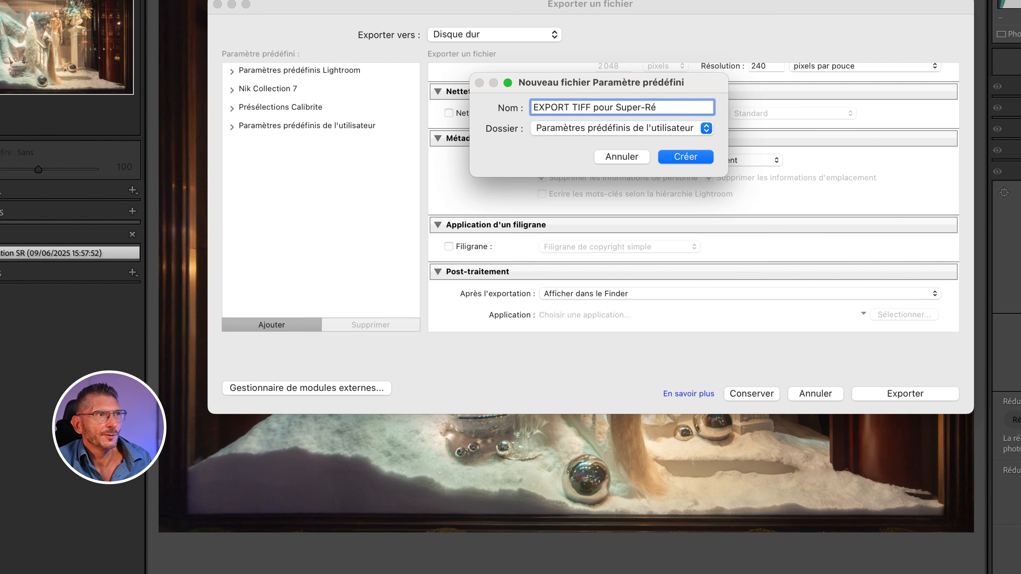
type("solution")
key("Return")
left_click(232, 127)
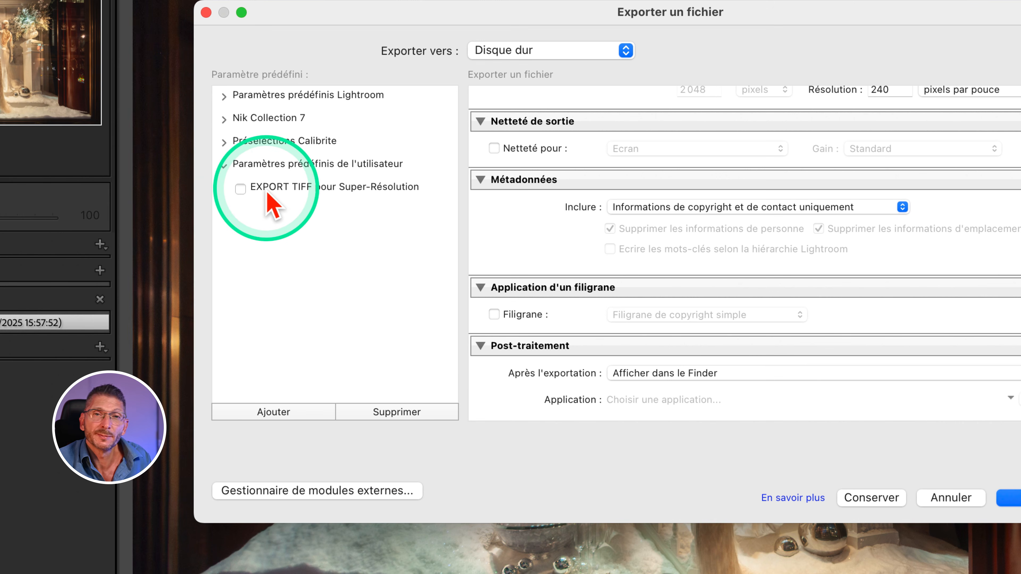
scroll(787, 241, "up", 10)
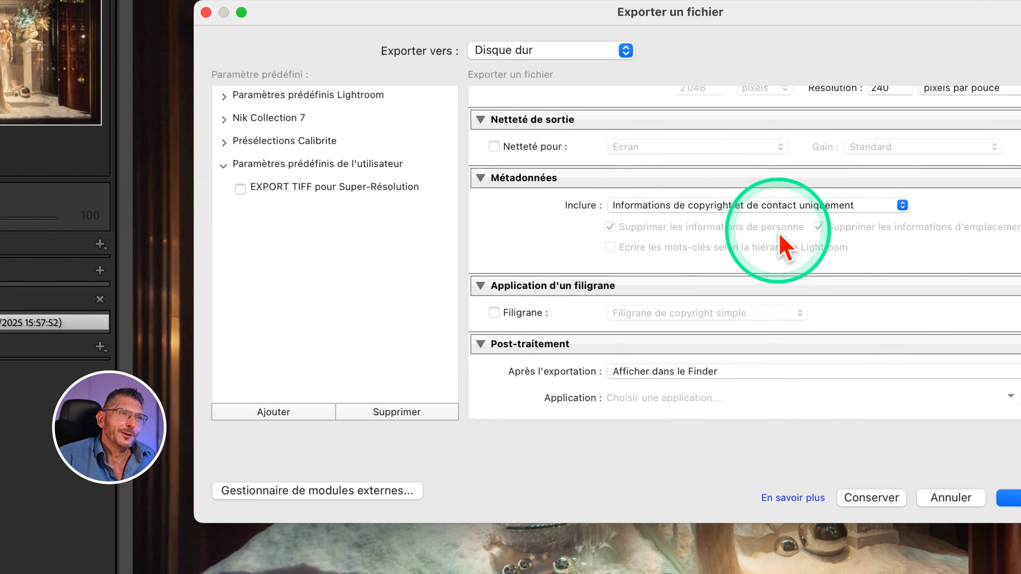
scroll(784, 227, "up", 5)
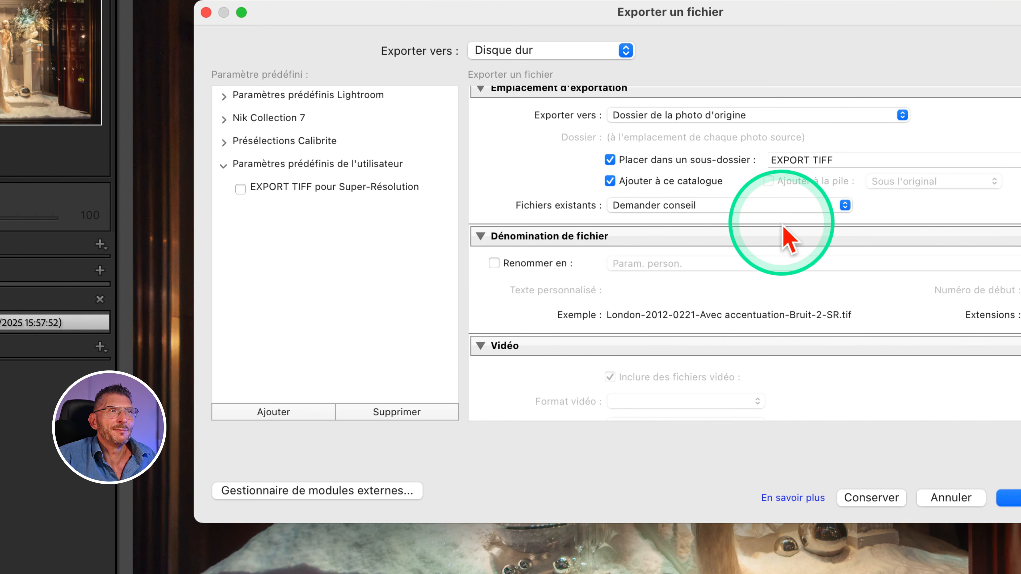